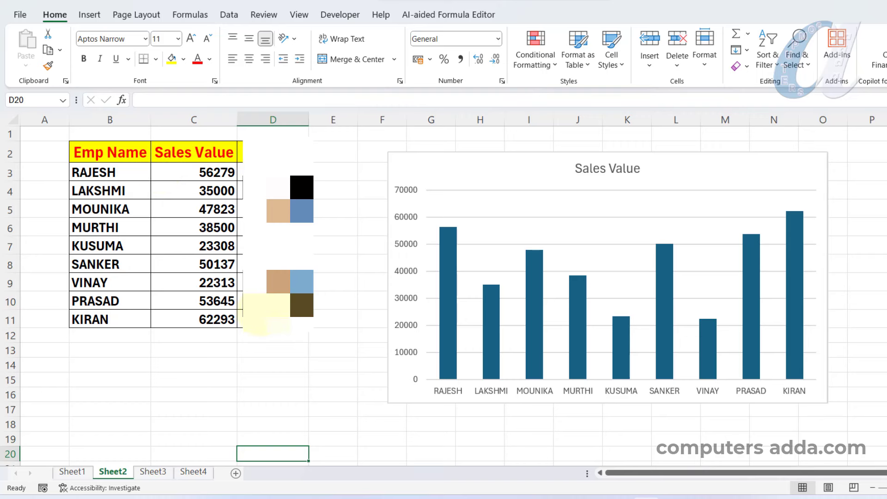
# Insert a clustered column chart from the employee names and sales values in B2:C11 and move it beside the table.
pyautogui.click(472, 155)
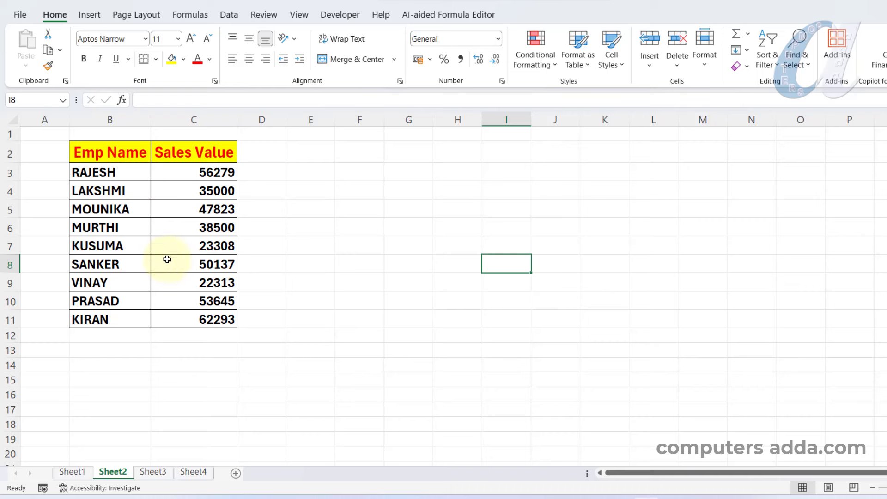
pyautogui.moveTo(117, 151); pyautogui.dragTo(186, 320)
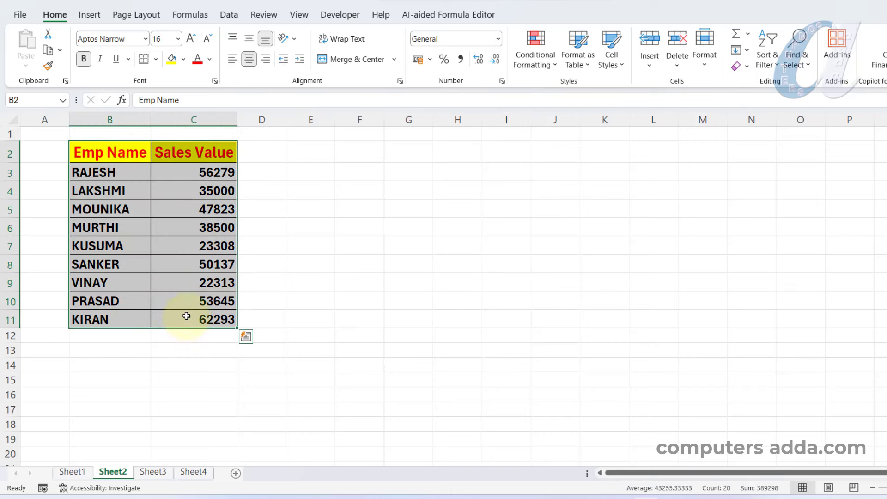
pyautogui.click(93, 14)
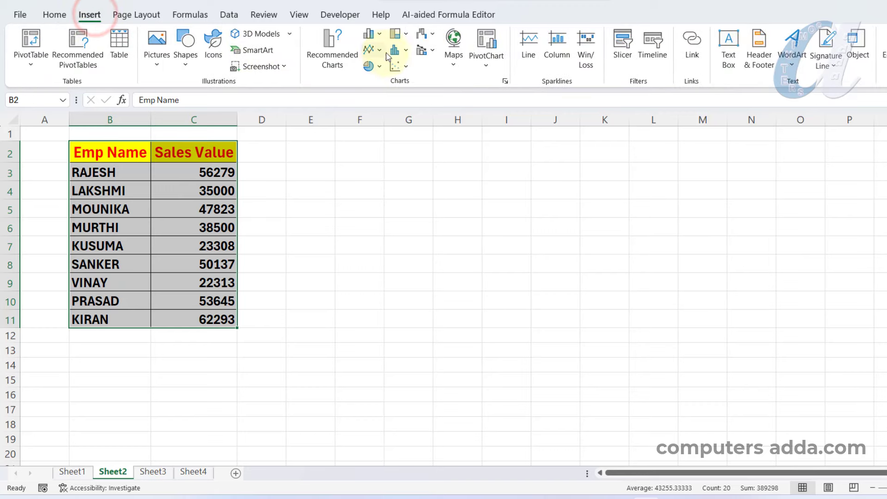
pyautogui.click(372, 33)
pyautogui.click(383, 70)
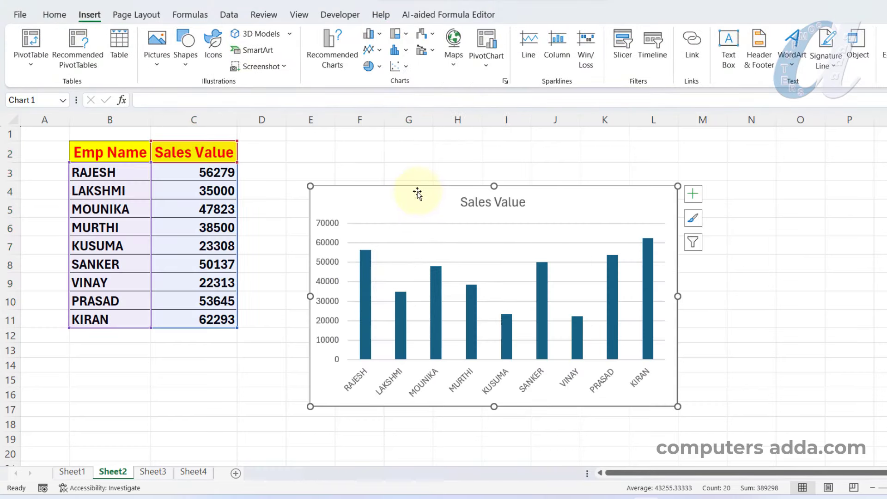
pyautogui.moveTo(418, 190); pyautogui.dragTo(477, 171)
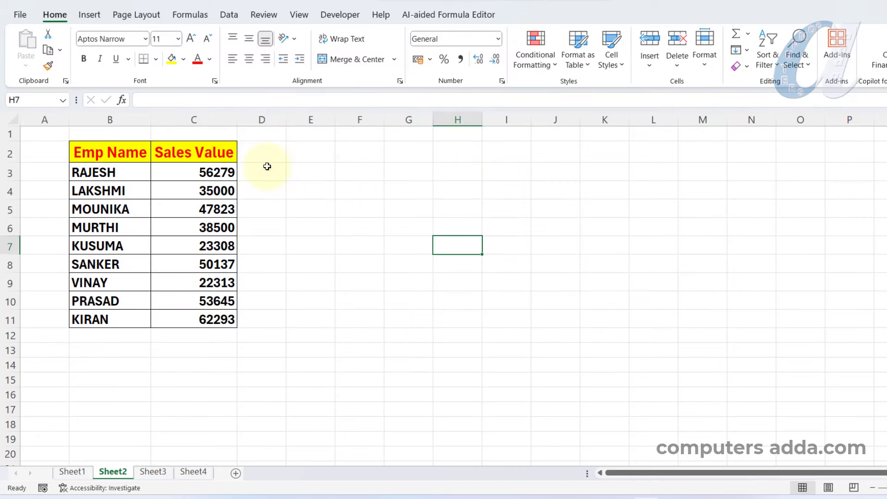
# Add the column header "target" in D2 next to the Sales Value header.
pyautogui.click(205, 153)
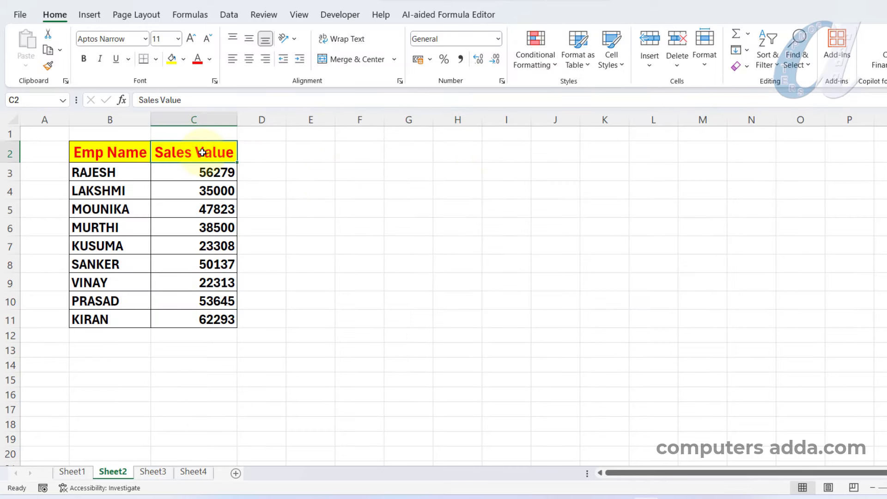
pyautogui.moveTo(238, 161); pyautogui.dragTo(256, 157)
pyautogui.click(259, 155)
pyautogui.write('target')
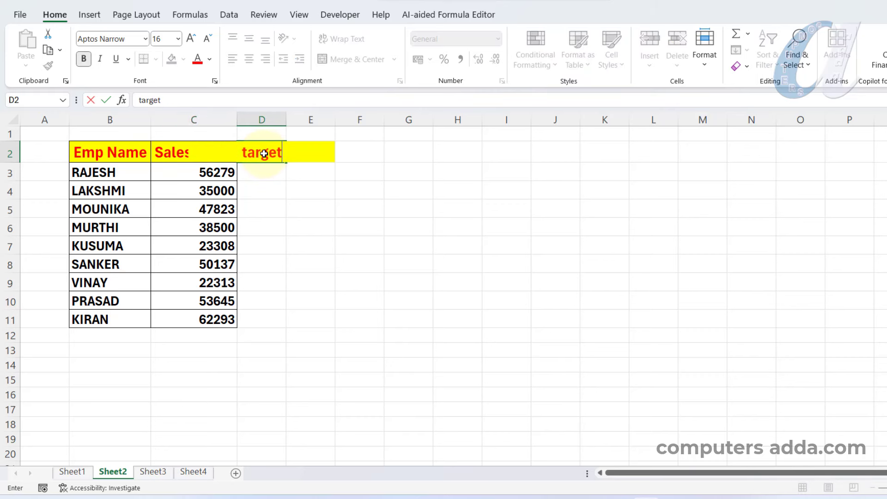
pyautogui.press('Return')
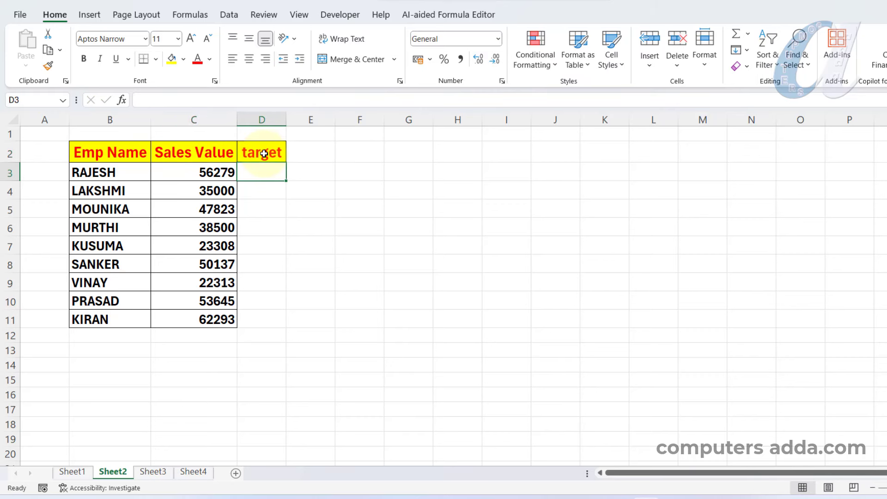
# Enter a target of 40000 in D3 and fill it down to D11.
pyautogui.write('40000')
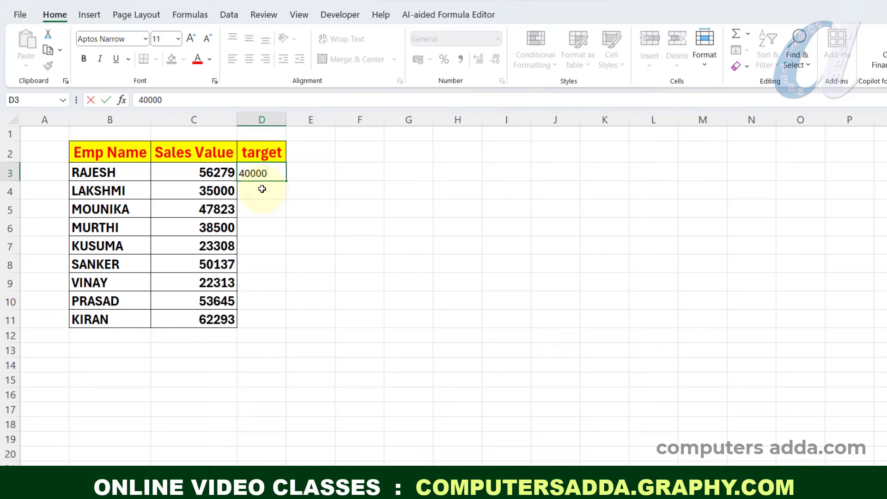
pyautogui.click(262, 189)
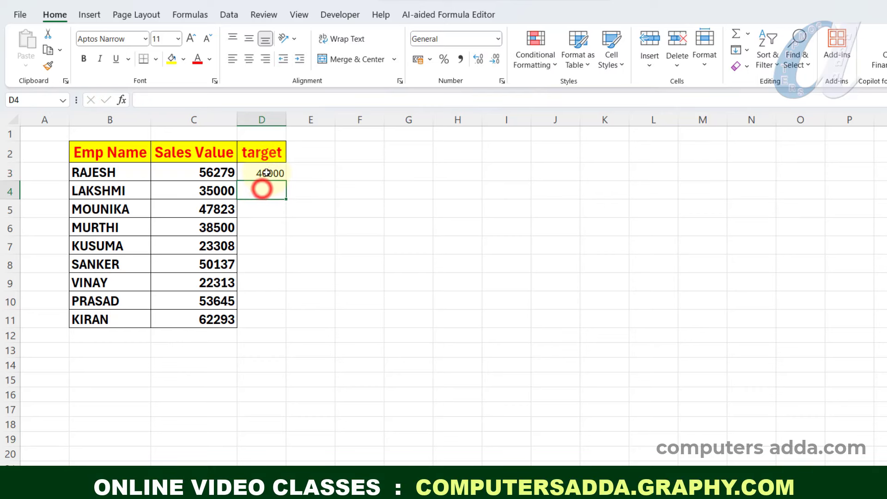
pyautogui.click(261, 175)
pyautogui.moveTo(285, 180); pyautogui.dragTo(283, 327)
pyautogui.click(339, 243)
# Insert a clustered column chart from B2:D11, place it beside the table and enlarge it.
pyautogui.moveTo(119, 150); pyautogui.dragTo(252, 321)
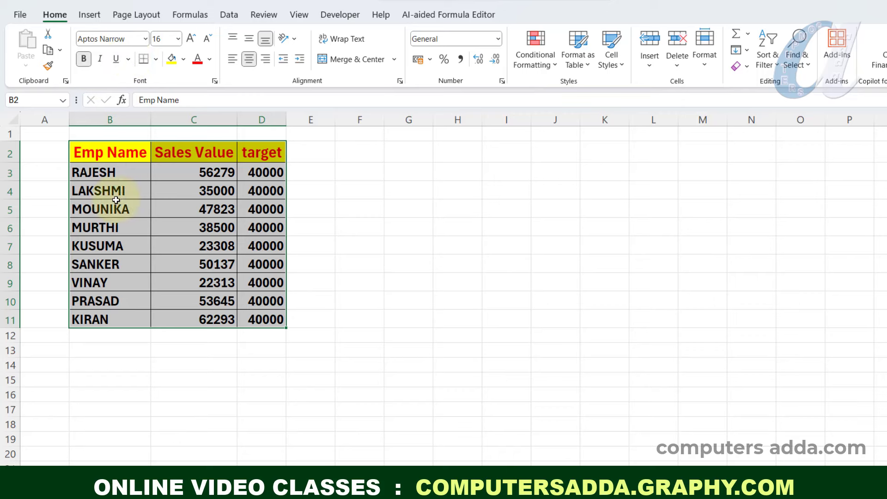
pyautogui.click(88, 17)
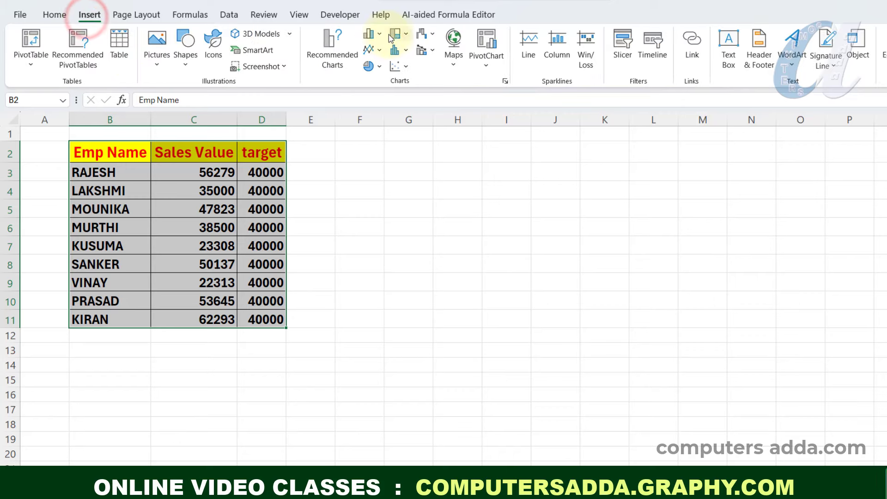
pyautogui.click(375, 34)
pyautogui.click(386, 80)
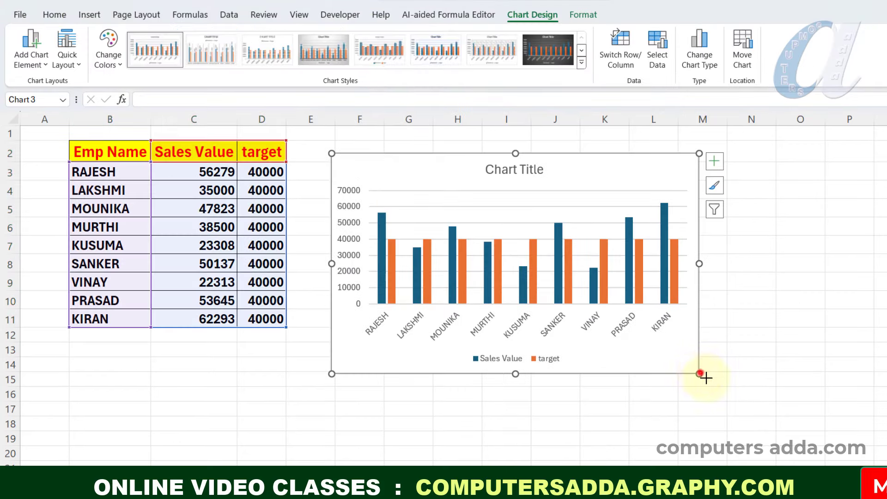
pyautogui.moveTo(699, 373); pyautogui.dragTo(795, 418)
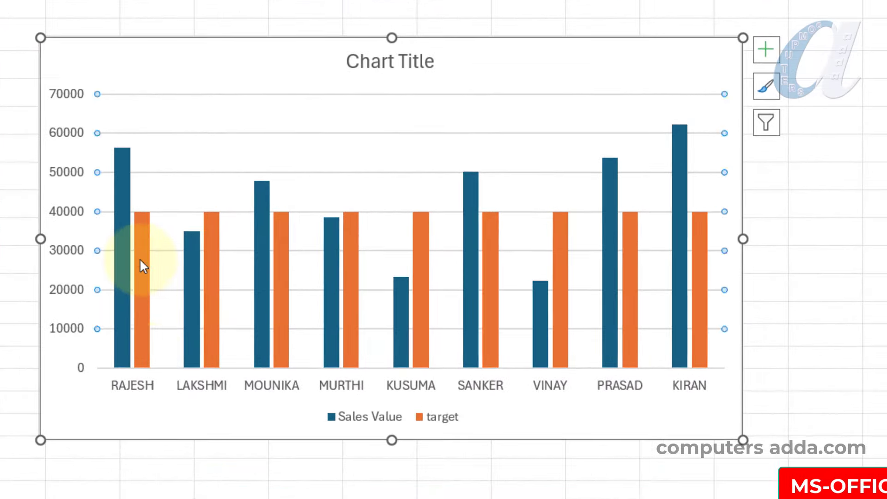
# Change the chart type to the Clustered Column - Line combo, starting from the chart's target series.
pyautogui.click(377, 295)
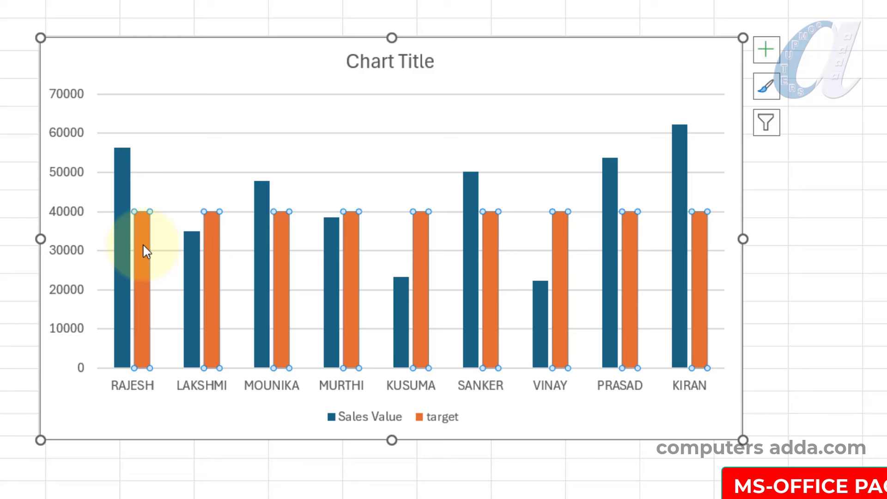
pyautogui.rightClick(144, 247)
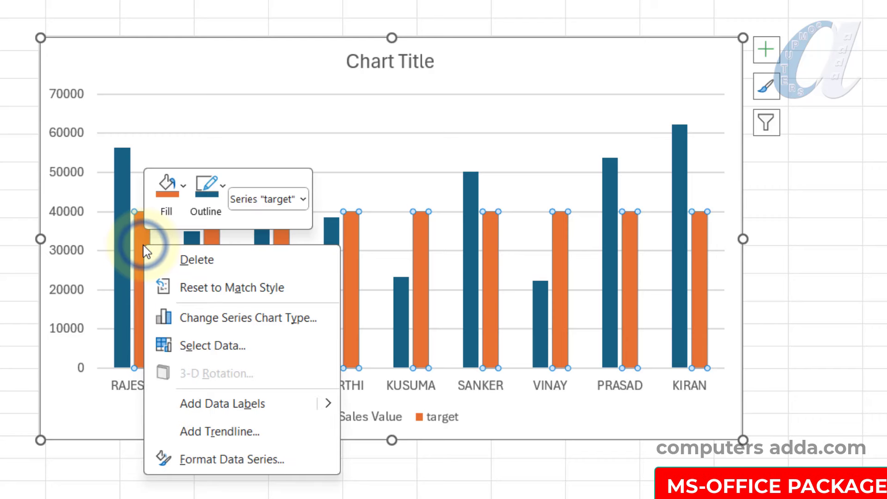
pyautogui.click(266, 319)
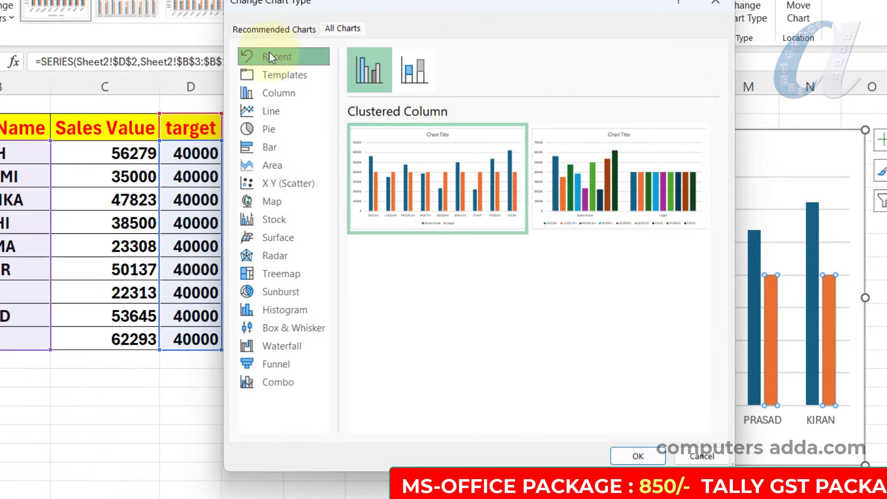
pyautogui.click(277, 384)
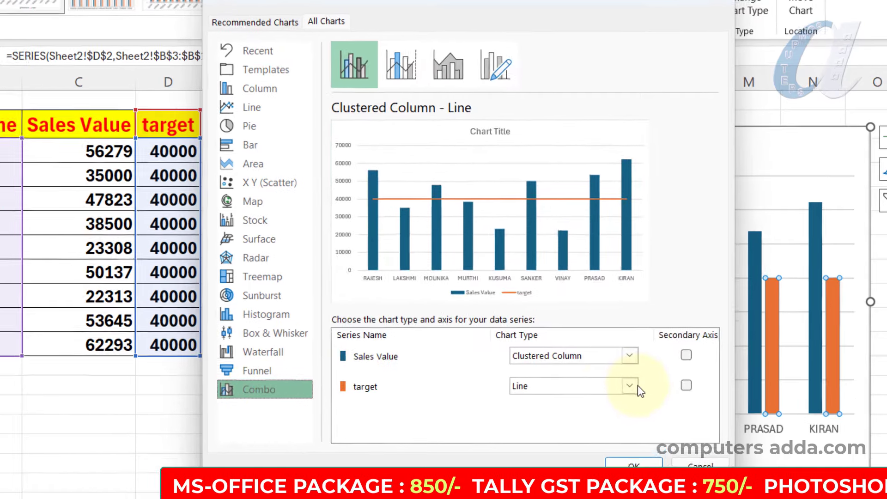
# Try the target series as Clustered Column and Line, finishing with a line type that has markers.
pyautogui.click(634, 379)
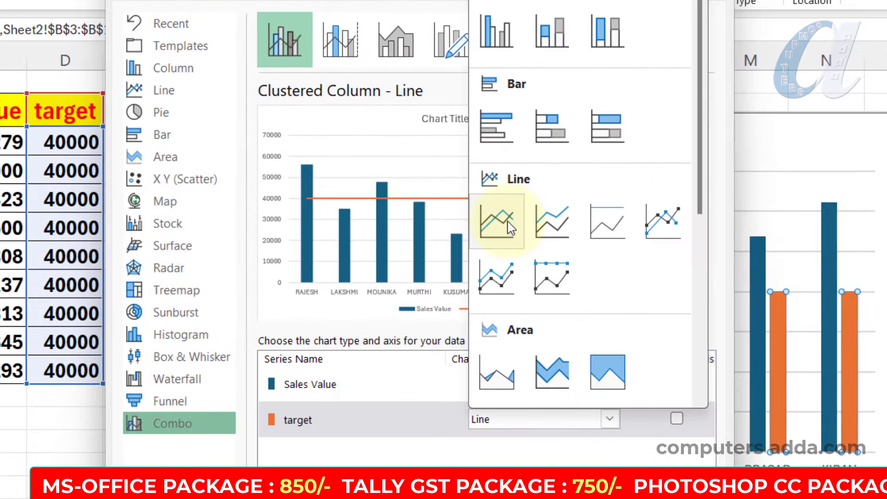
pyautogui.click(500, 30)
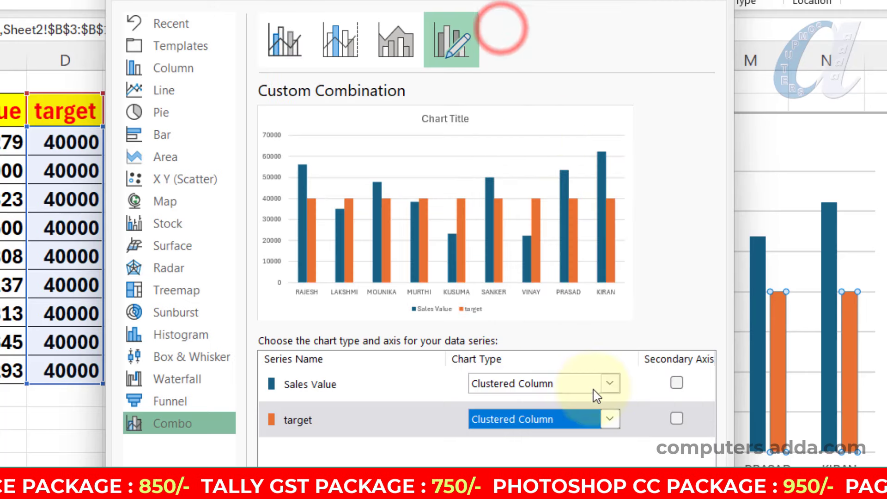
pyautogui.click(610, 419)
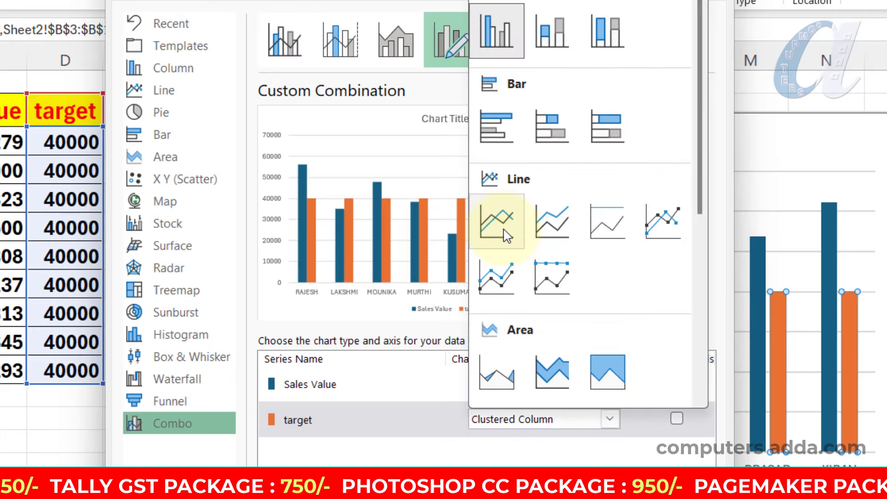
pyautogui.click(515, 231)
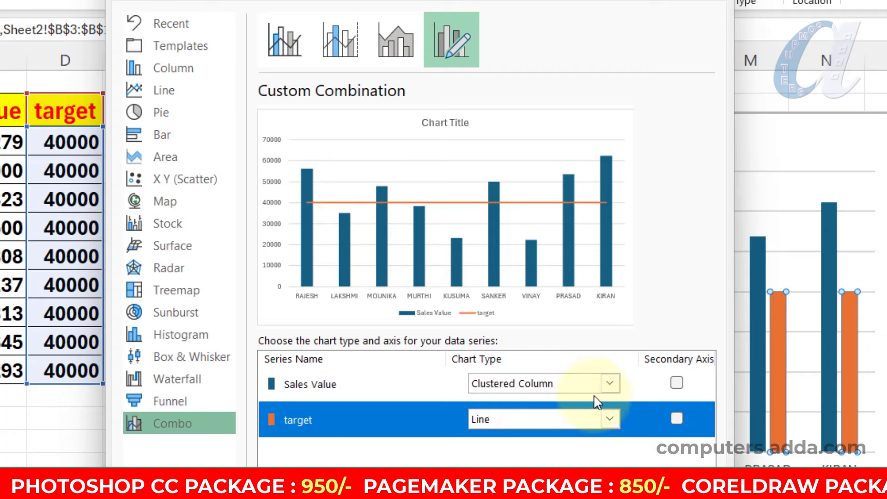
pyautogui.click(611, 419)
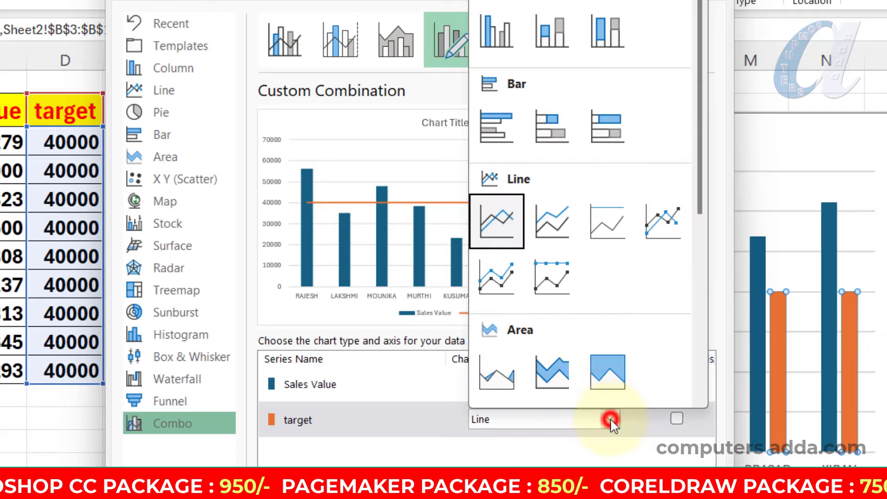
pyautogui.click(493, 275)
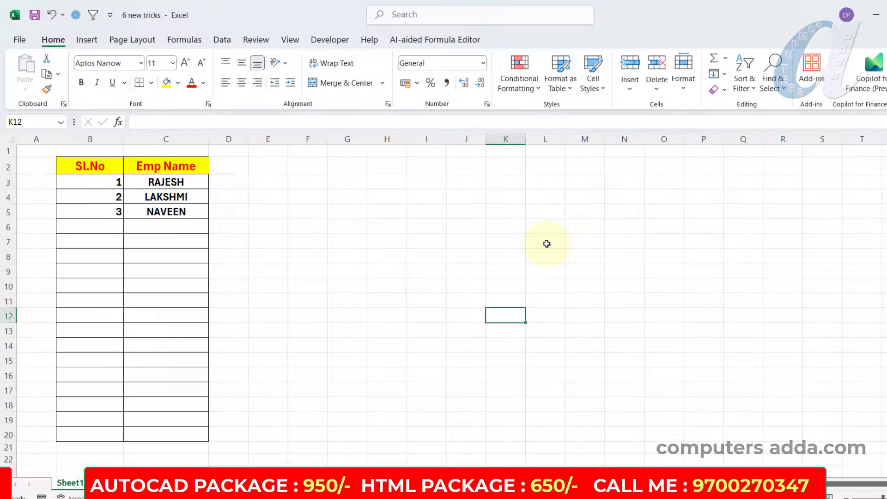
# Open the recent workbook "exp inc sheet report".
pyautogui.click(14, 36)
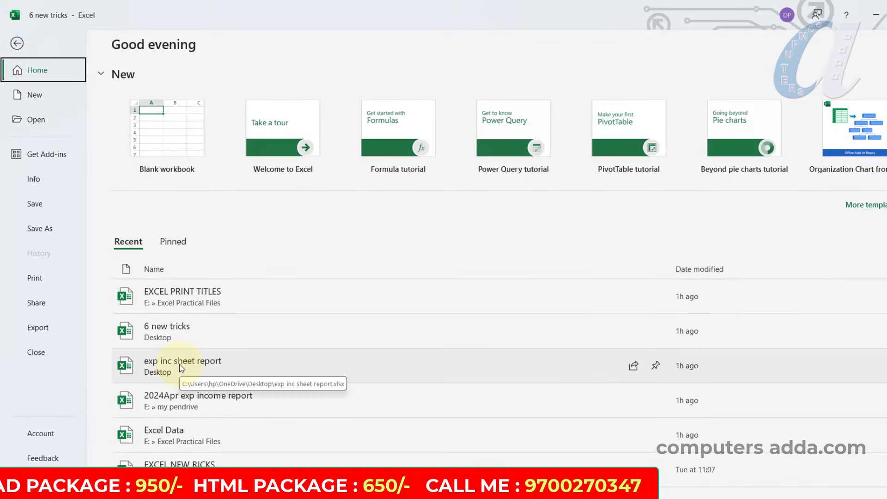
pyautogui.click(180, 365)
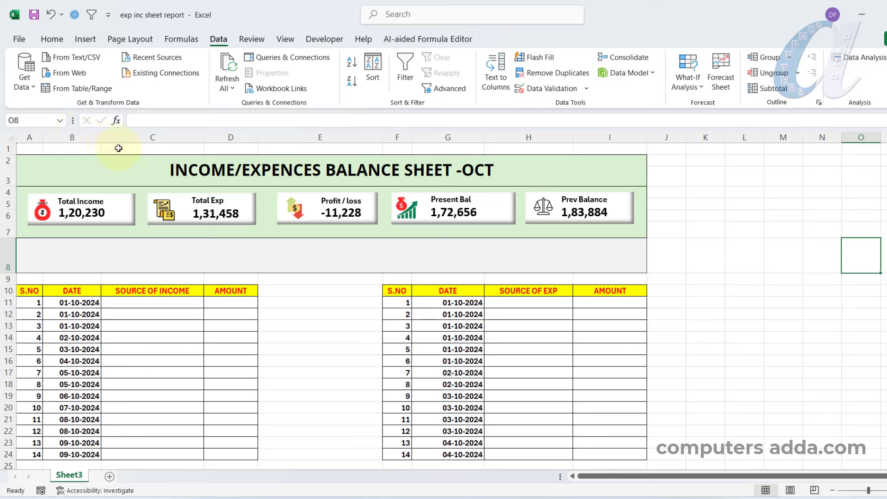
# Add a data validation input message to cell A1 reading "Hello To Day Enter Exp & Incomes".
pyautogui.click(29, 148)
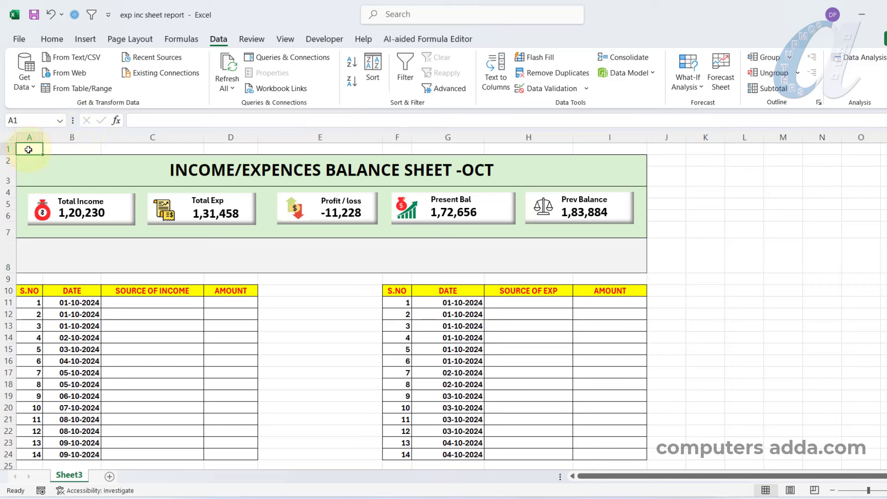
pyautogui.click(851, 149)
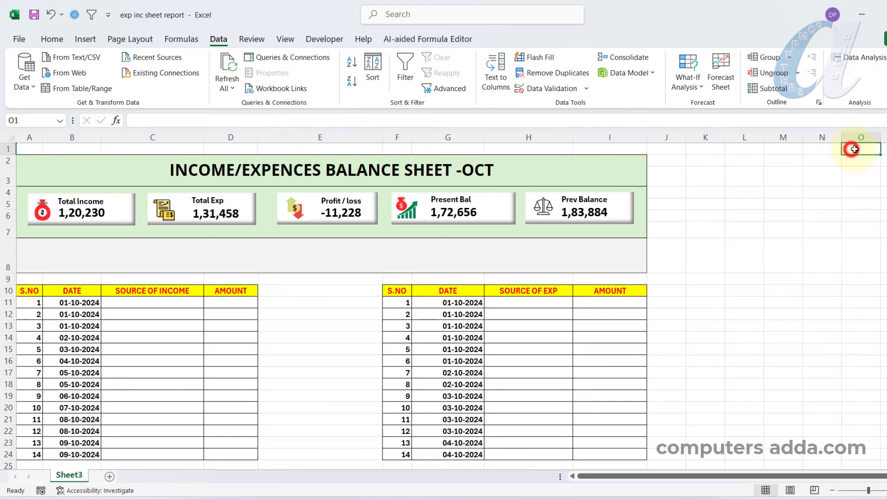
pyautogui.click(29, 148)
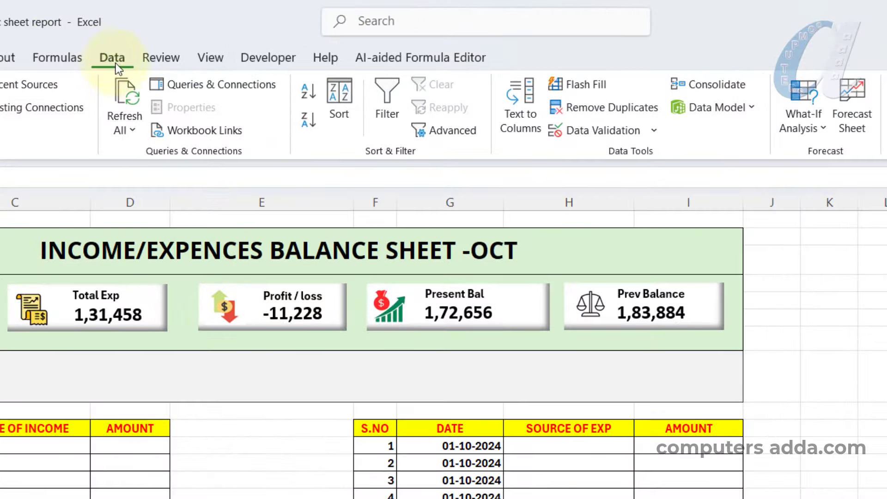
pyautogui.click(601, 131)
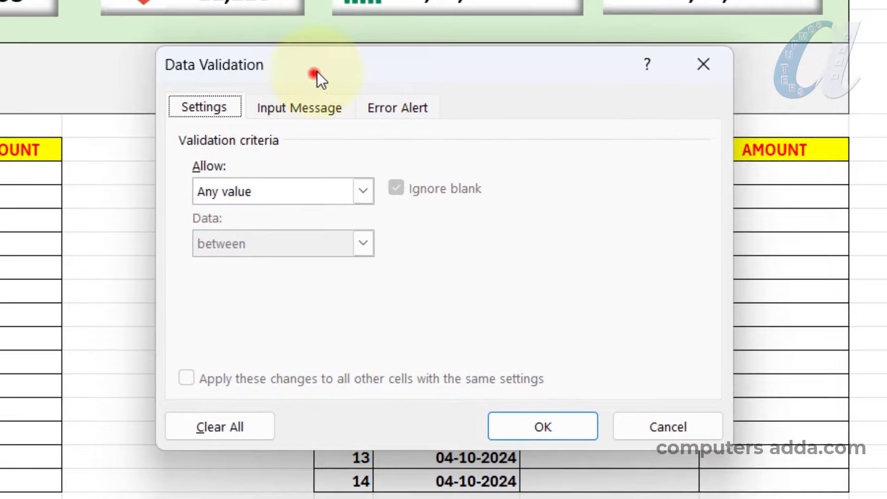
pyautogui.moveTo(317, 72); pyautogui.dragTo(330, 45)
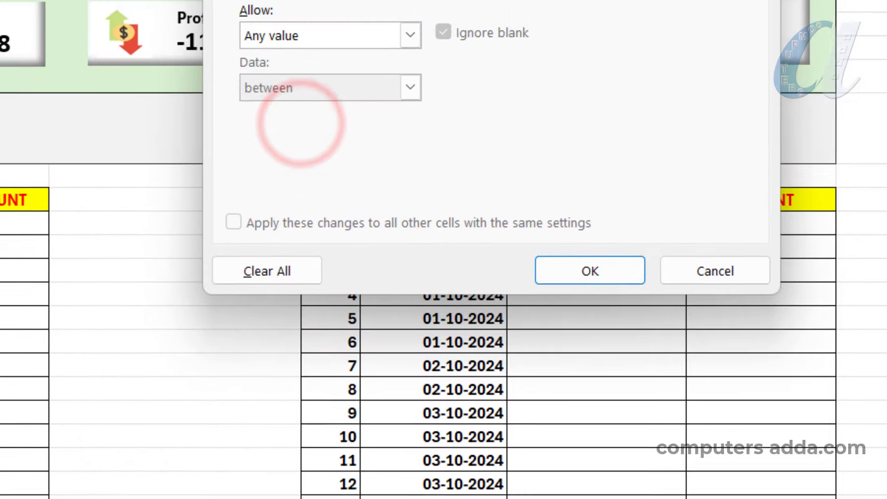
pyautogui.click(318, 89)
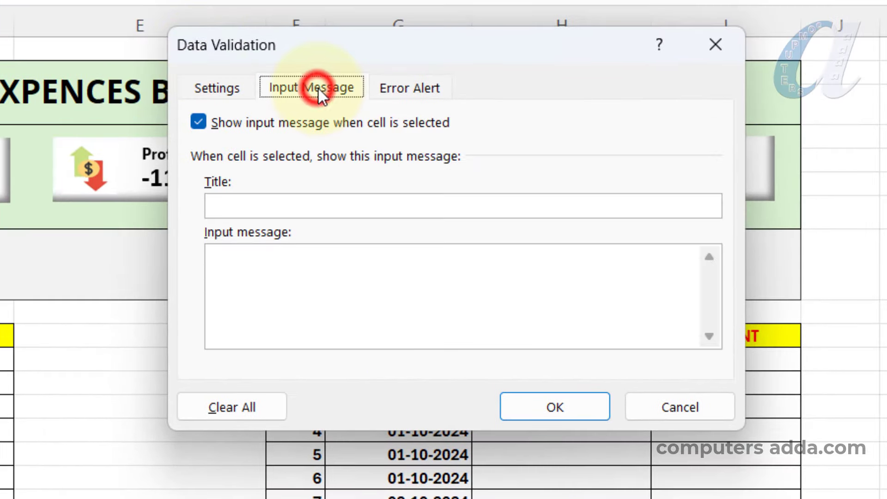
pyautogui.click(232, 262)
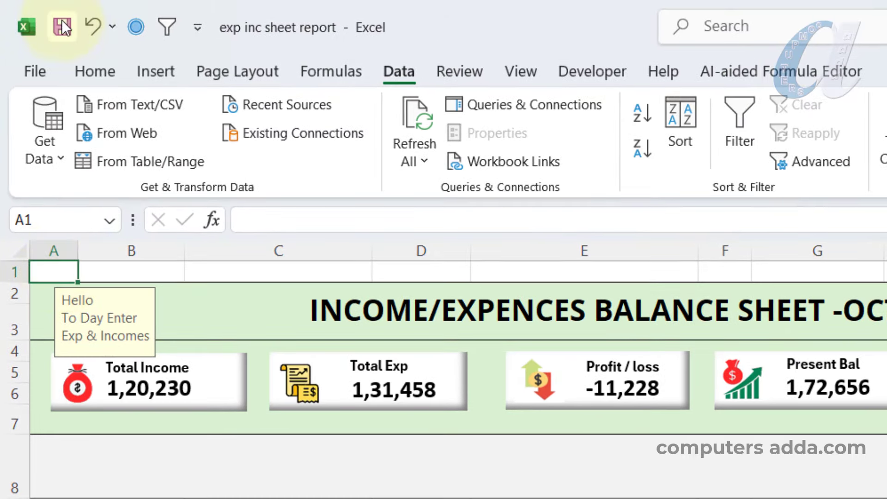
# Save the workbook with its cell reminder and reopen "exp inc sheet report" from the recent files.
pyautogui.click(62, 27)
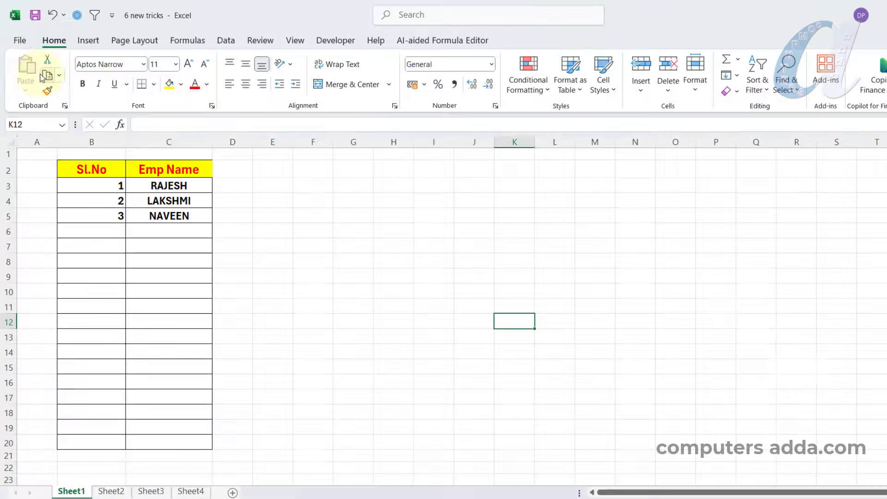
pyautogui.click(20, 39)
pyautogui.click(158, 298)
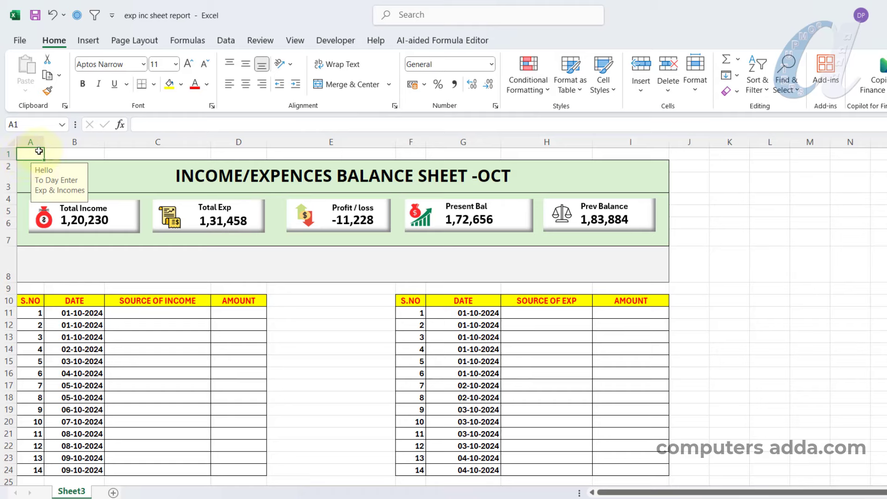
# Clear all data validation settings, including the input message, from cell A1.
pyautogui.click(226, 40)
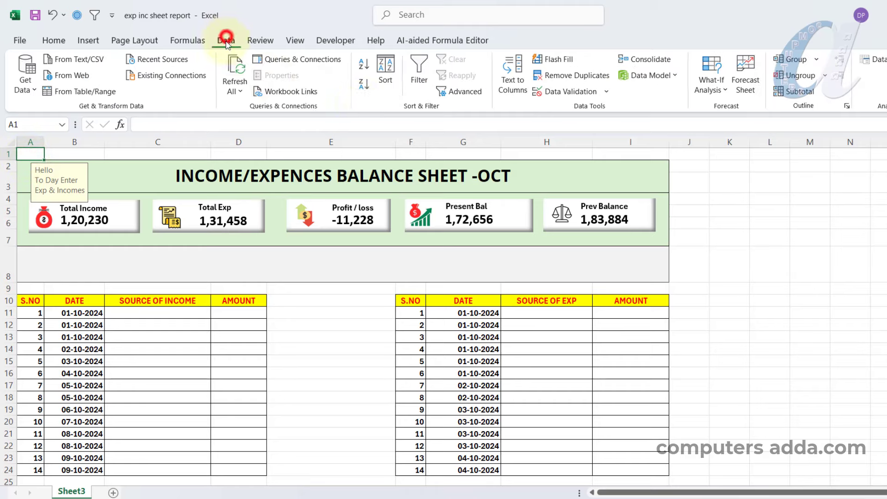
pyautogui.click(568, 91)
pyautogui.click(378, 337)
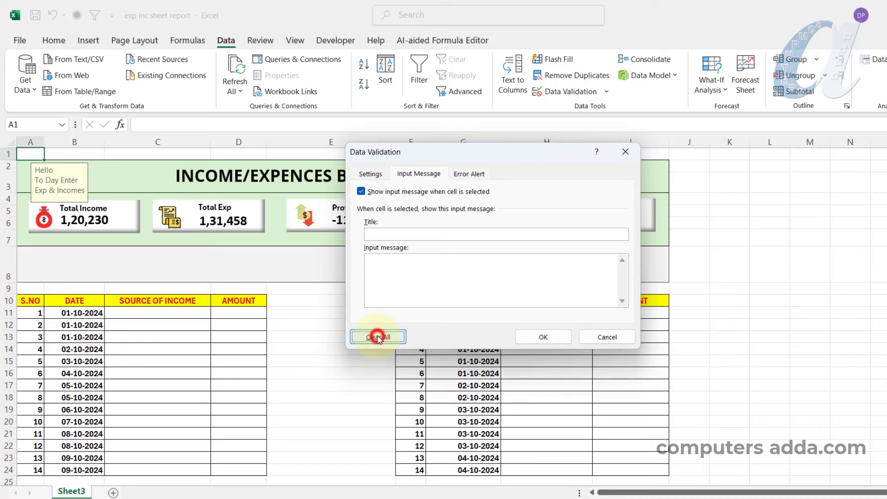
pyautogui.click(536, 340)
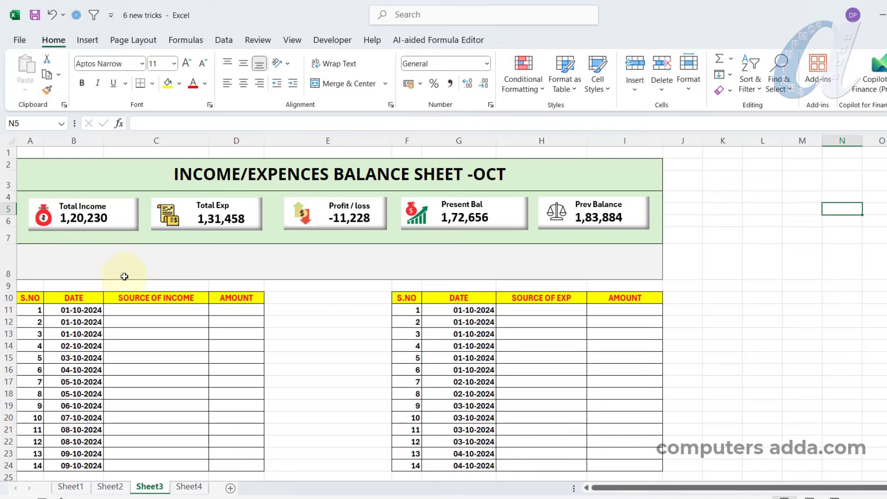
# Draw a rectangle about 3.64 cm wide and 0.93 cm high in row 8 below the Total Income card.
pyautogui.click(84, 38)
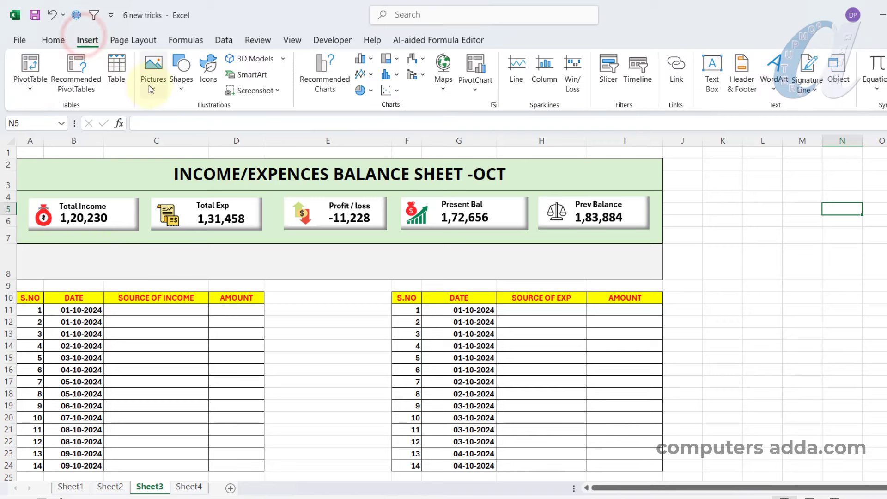
pyautogui.click(180, 83)
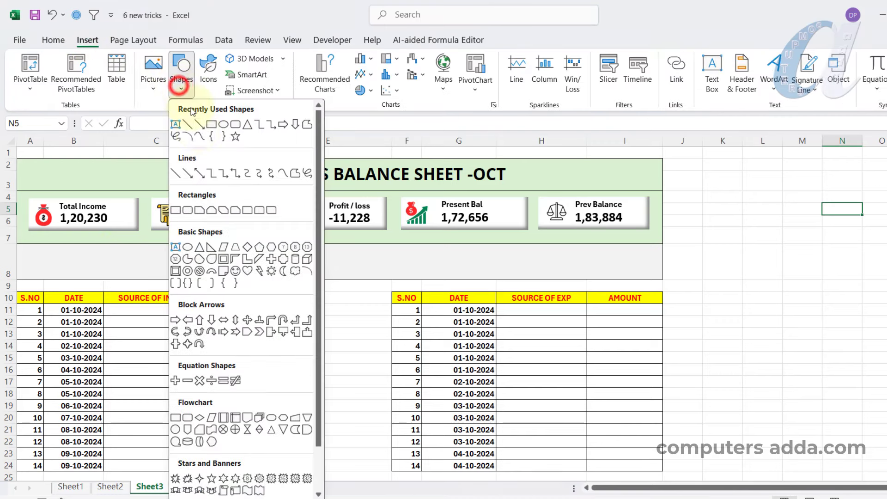
pyautogui.click(211, 124)
pyautogui.moveTo(45, 250)
pyautogui.mouseDown()
pyautogui.moveTo(79, 277)
pyautogui.moveTo(132, 272)
pyautogui.mouseUp()
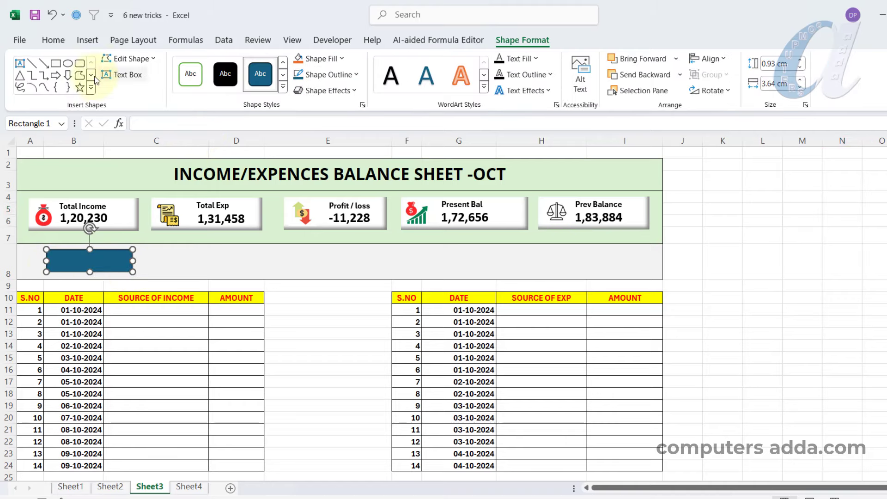
# Draw two more rectangles in row 8, about 4.66 by 1.12 cm below Total Exp and 3.2 by 1.12 cm below Profit / loss.
pyautogui.click(87, 40)
pyautogui.click(181, 69)
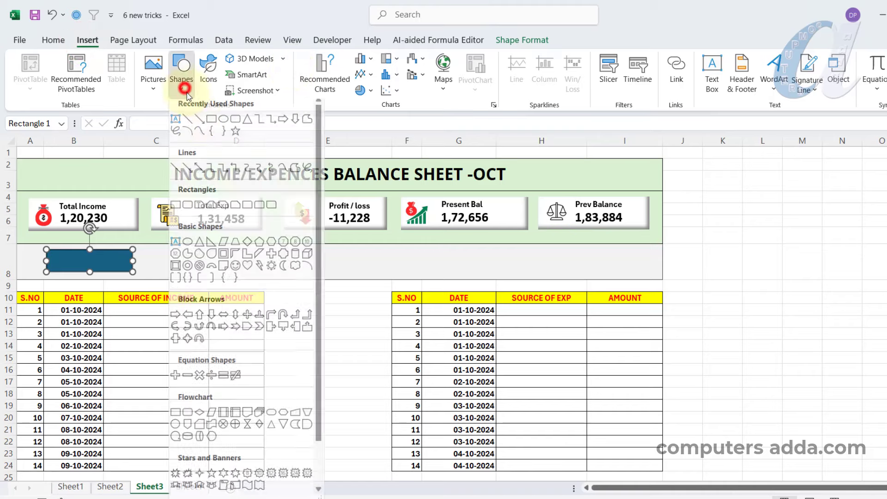
pyautogui.click(213, 123)
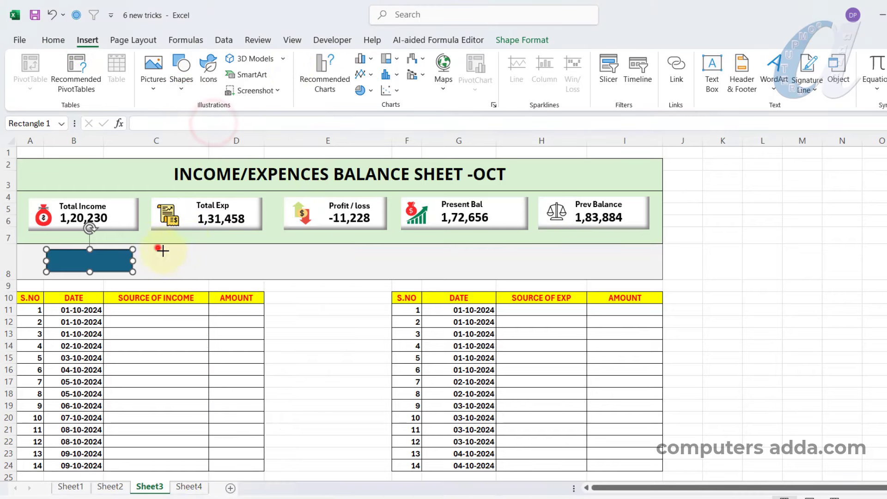
pyautogui.moveTo(158, 247); pyautogui.dragTo(268, 275)
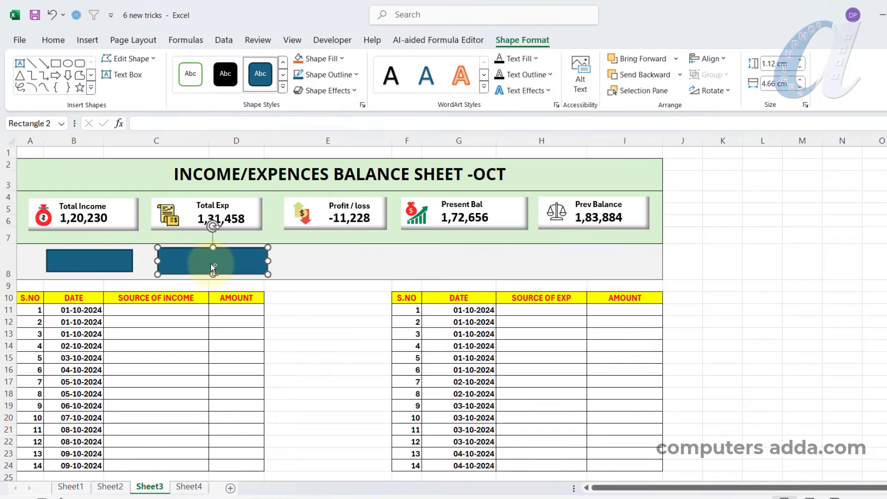
pyautogui.moveTo(214, 268); pyautogui.dragTo(331, 255)
pyautogui.moveTo(396, 260); pyautogui.dragTo(358, 252)
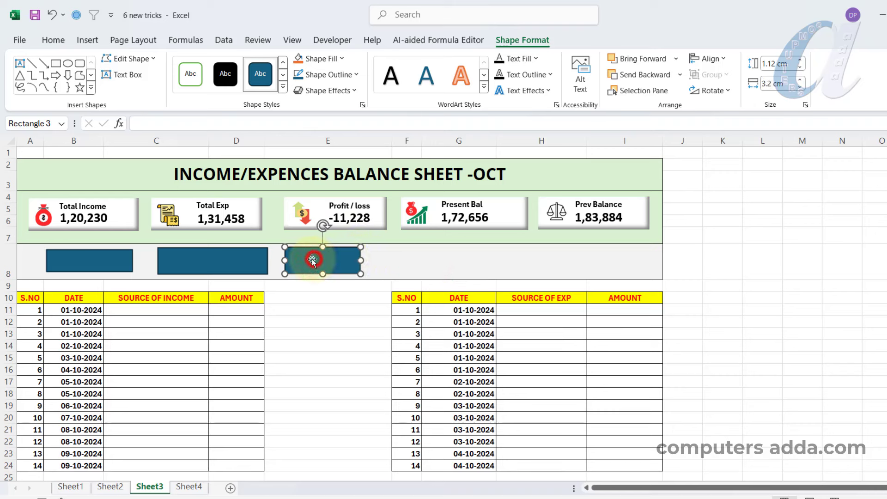
# Delete the three rectangles from row 8.
pyautogui.press('Delete')
pyautogui.click(219, 263)
pyautogui.press('Delete')
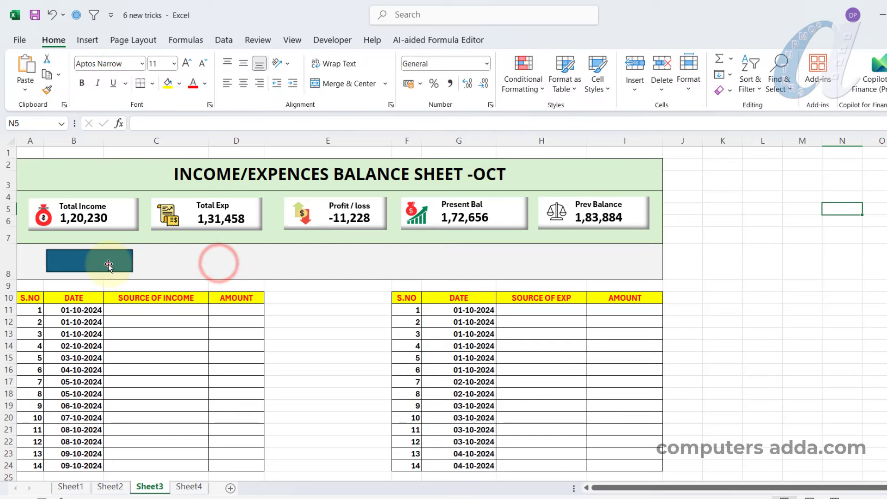
pyautogui.click(101, 262)
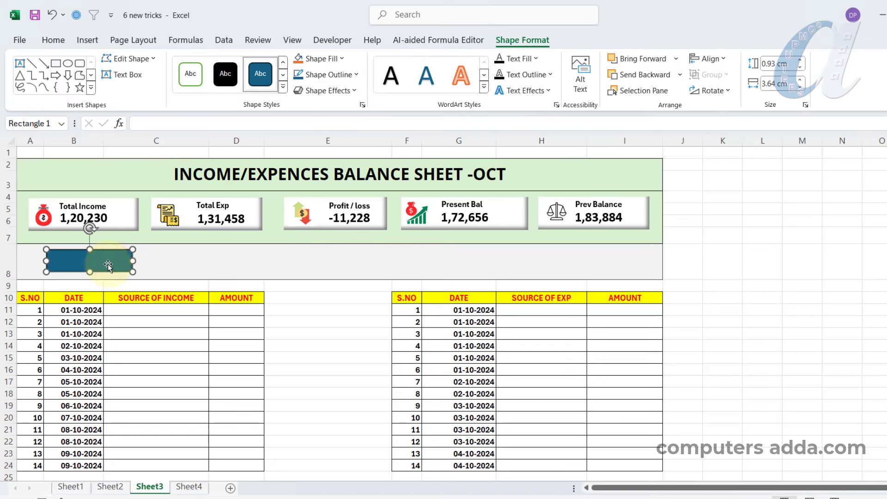
pyautogui.press('Delete')
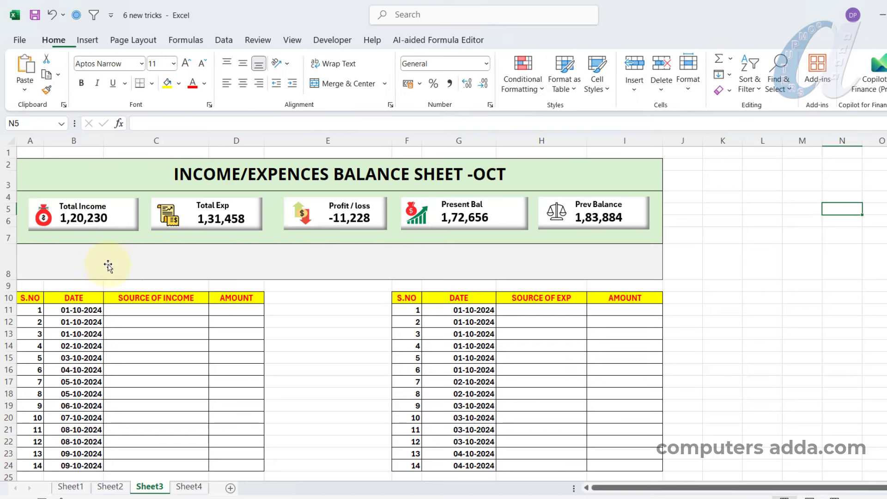
# Lock drawing mode for the rectangle and draw five rectangles in row 8, one below each summary card, finishing by leaving drawing mode.
pyautogui.click(84, 40)
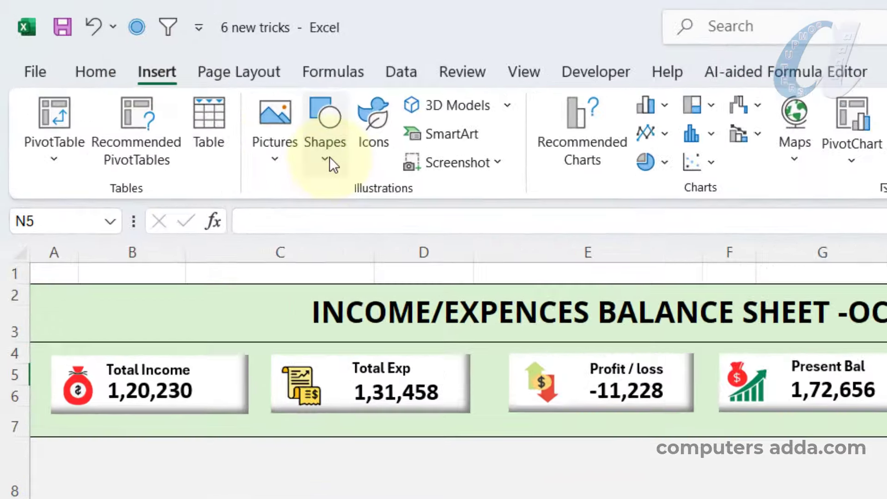
pyautogui.click(183, 88)
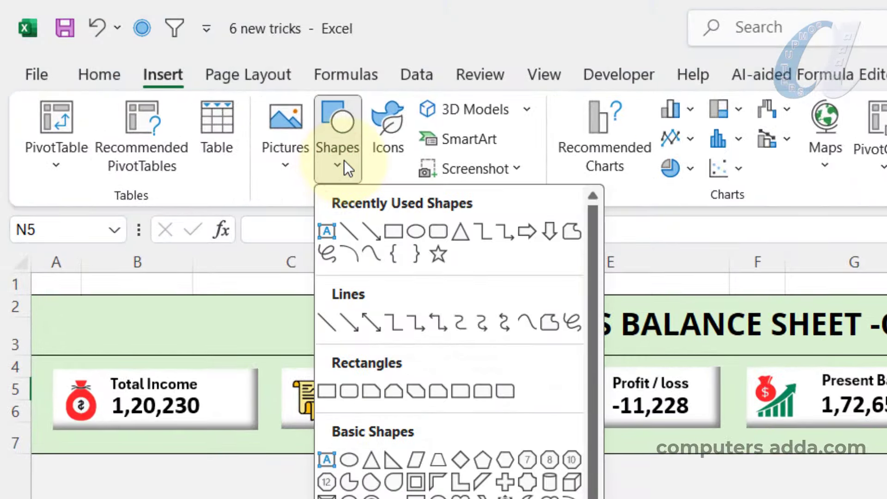
pyautogui.rightClick(386, 229)
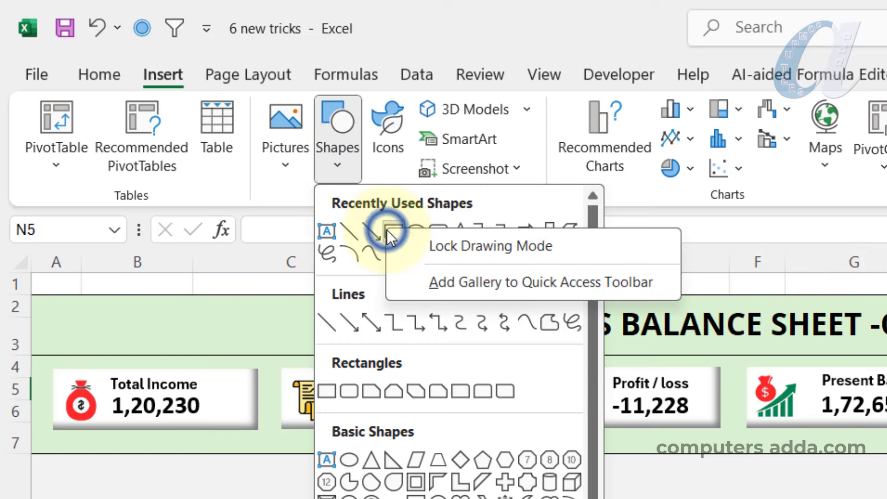
pyautogui.click(565, 247)
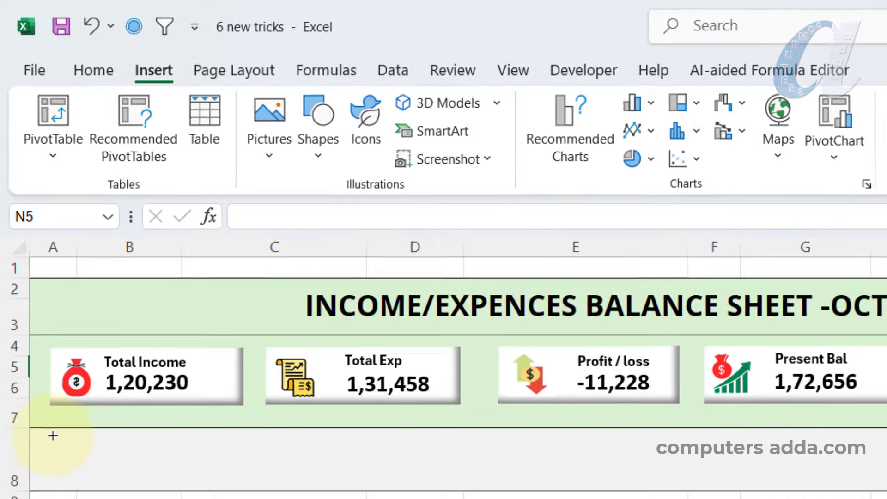
pyautogui.moveTo(52, 465)
pyautogui.mouseDown()
pyautogui.moveTo(129, 486)
pyautogui.moveTo(251, 498)
pyautogui.mouseUp()
pyautogui.moveTo(178, 276); pyautogui.dragTo(297, 306)
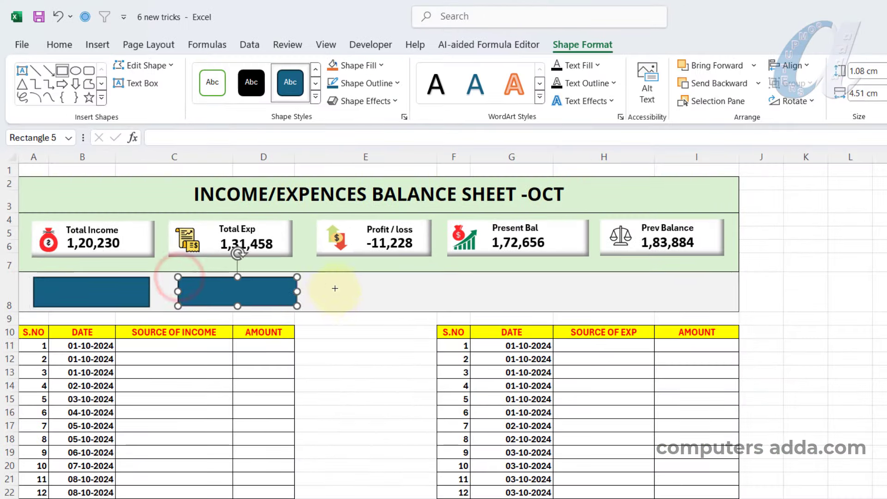
pyautogui.moveTo(330, 278); pyautogui.dragTo(421, 305)
pyautogui.moveTo(461, 277); pyautogui.dragTo(584, 305)
pyautogui.moveTo(606, 276); pyautogui.dragTo(730, 305)
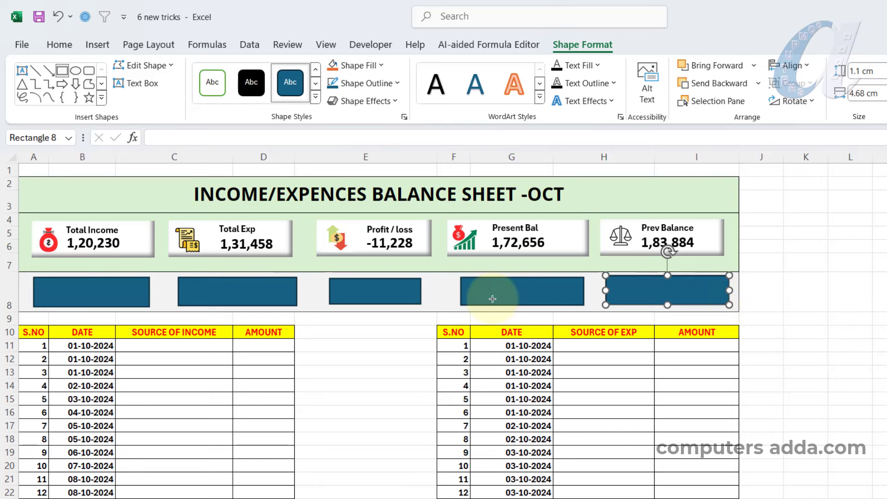
pyautogui.press('Escape')
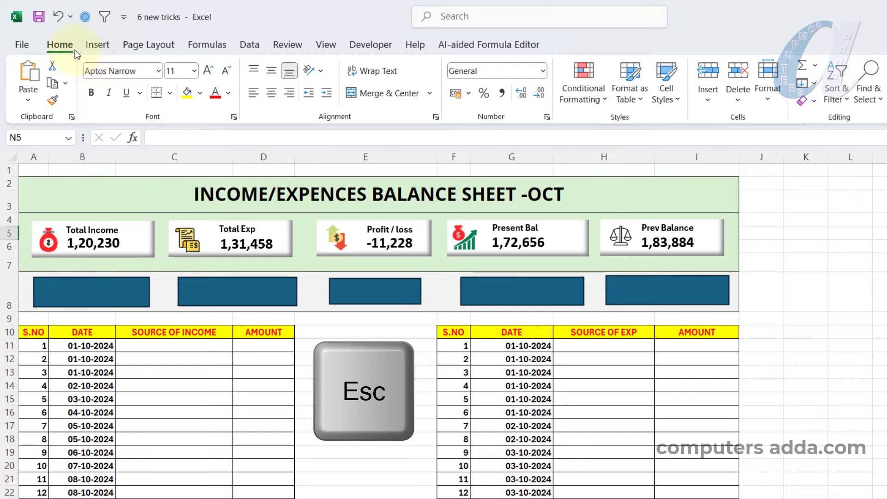
# Lock drawing mode for the triangle shape and draw four triangles in the empty cells beyond column I.
pyautogui.click(97, 45)
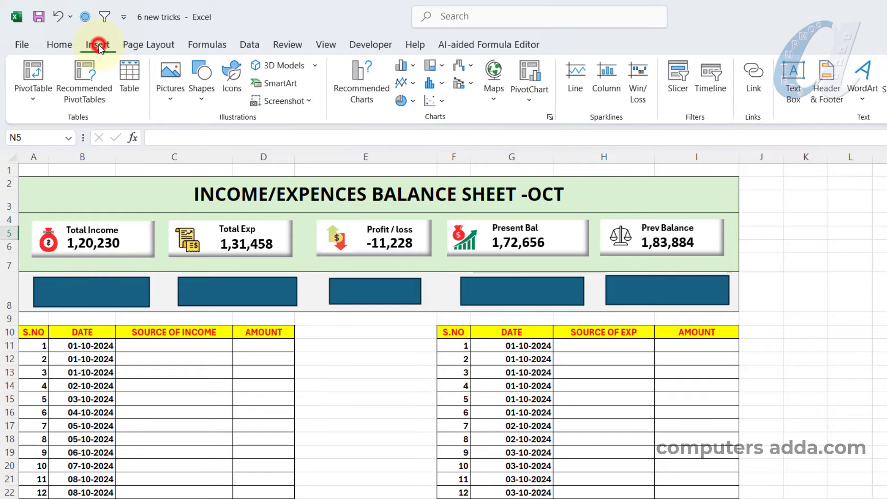
pyautogui.click(206, 98)
pyautogui.rightClick(279, 141)
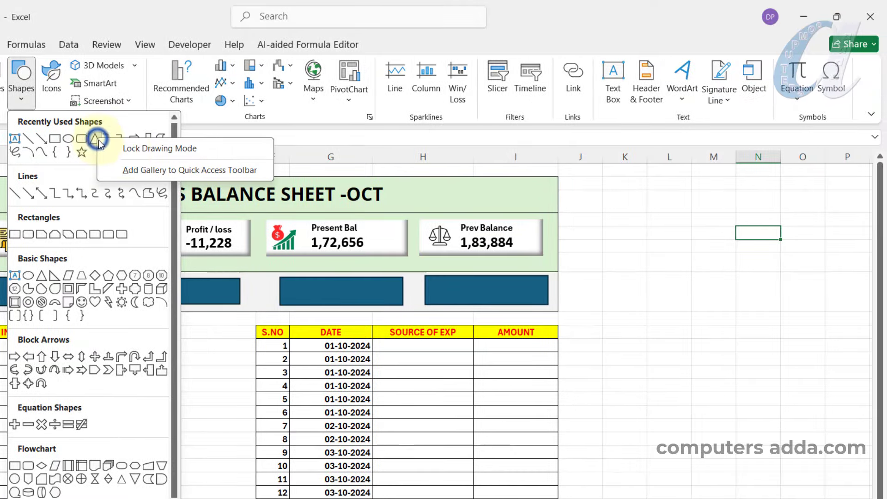
pyautogui.click(126, 152)
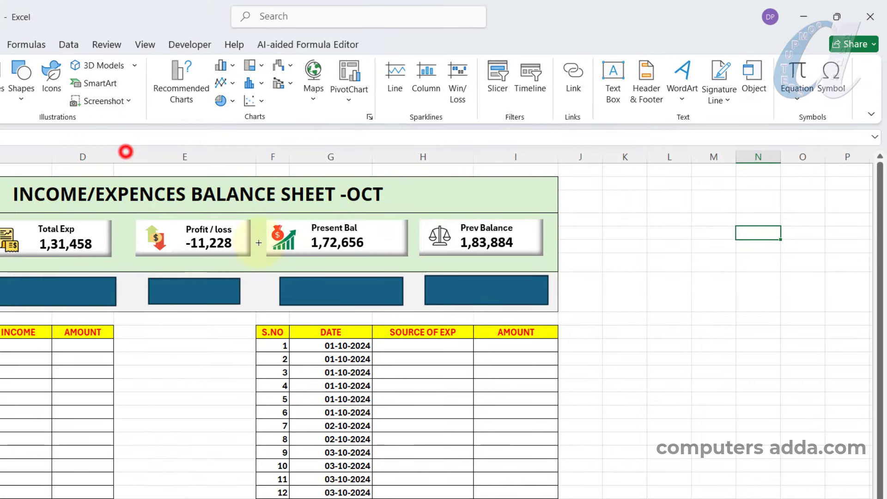
pyautogui.moveTo(599, 198); pyautogui.dragTo(685, 290)
pyautogui.moveTo(616, 327); pyautogui.dragTo(718, 468)
pyautogui.moveTo(728, 255); pyautogui.dragTo(804, 365)
pyautogui.moveTo(794, 207); pyautogui.dragTo(852, 277)
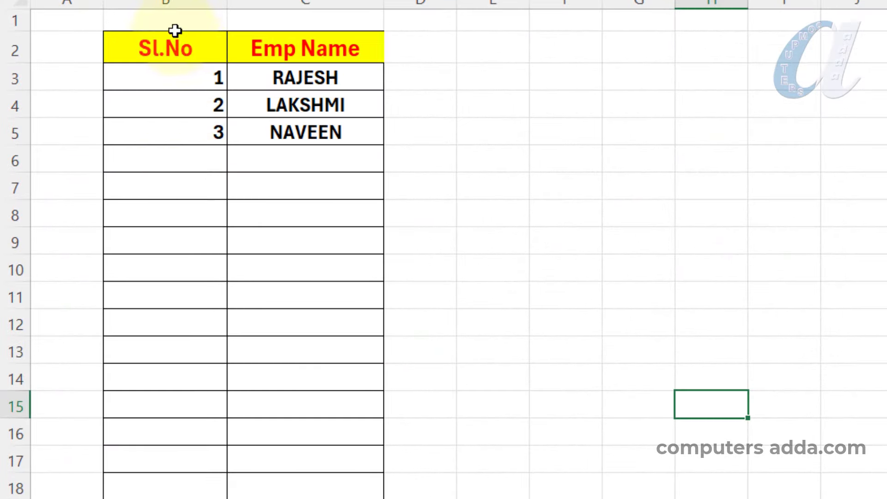
# Enter two more employee names in cells C6 and C7 of the Emp Name column.
pyautogui.click(289, 158)
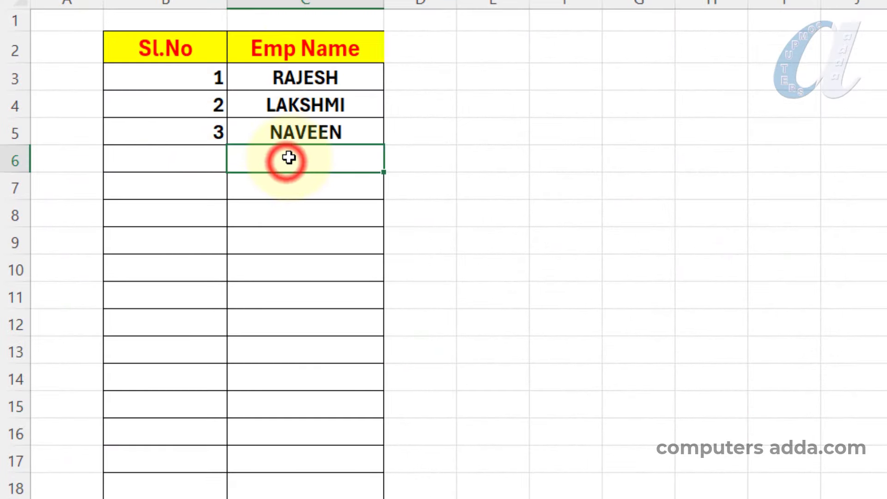
pyautogui.write('RAVI')
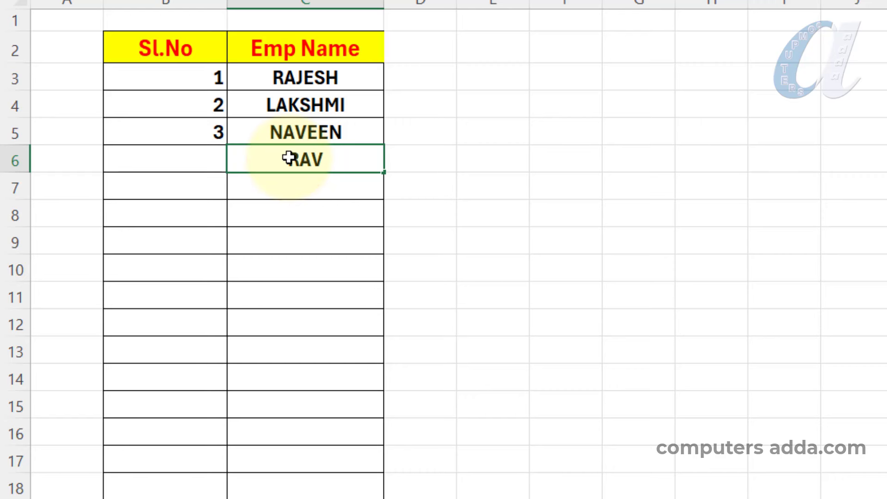
pyautogui.press('Return')
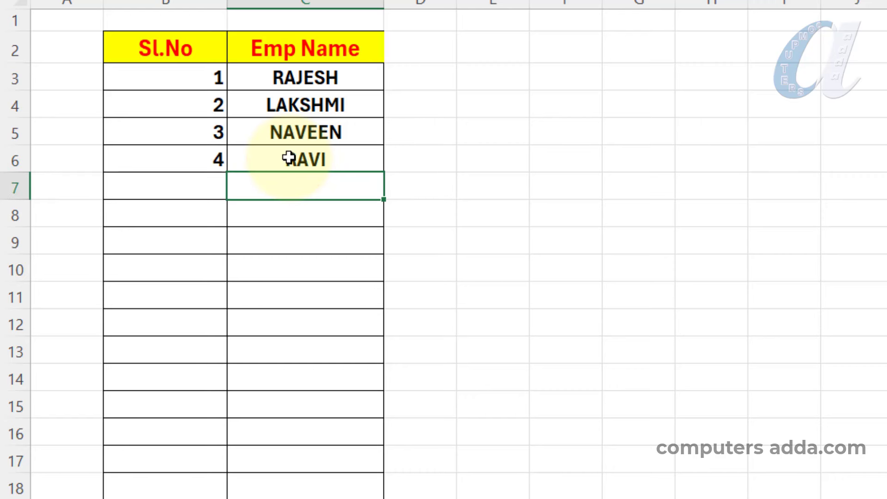
pyautogui.write('VIJAY')
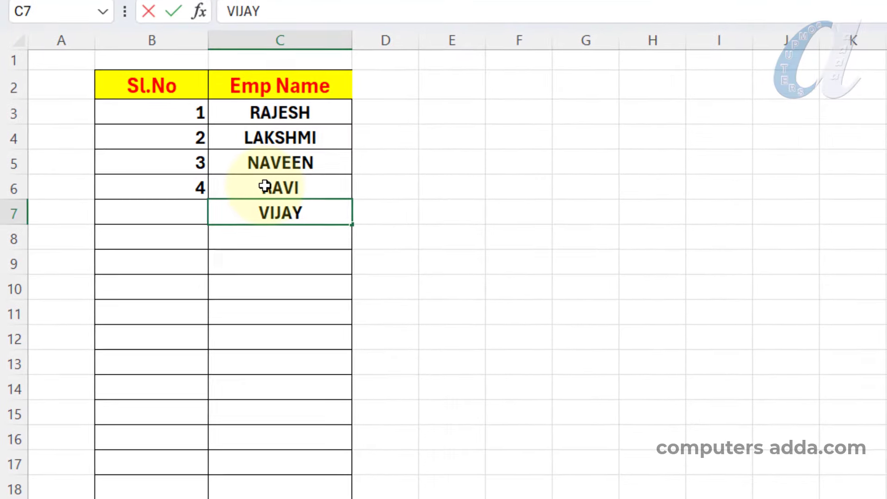
pyautogui.press('Return')
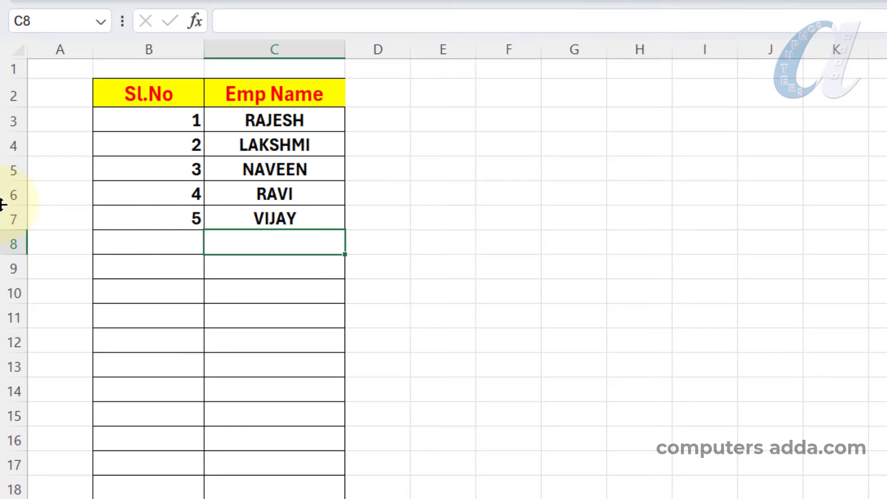
# Try deleting rows 5 and 6 from the employee list and inspect the serial number cell B7.
pyautogui.moveTo(13, 170); pyautogui.dragTo(13, 194)
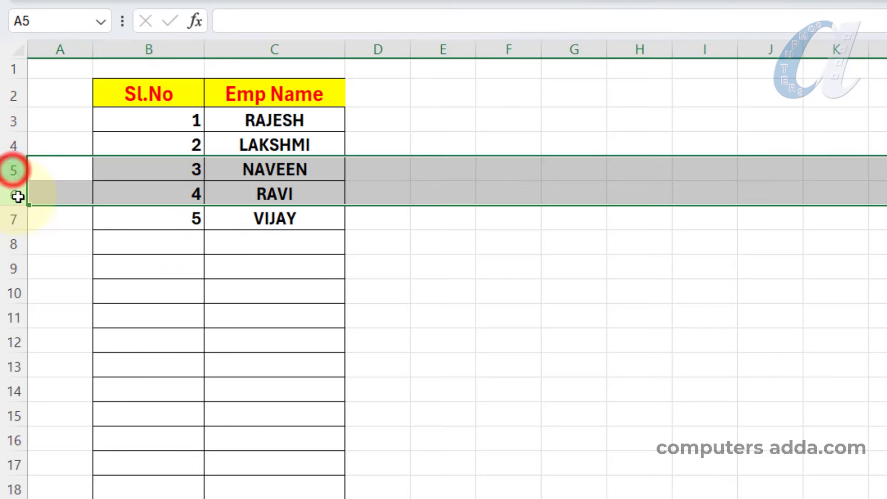
pyautogui.rightClick(9, 196)
pyautogui.click(63, 430)
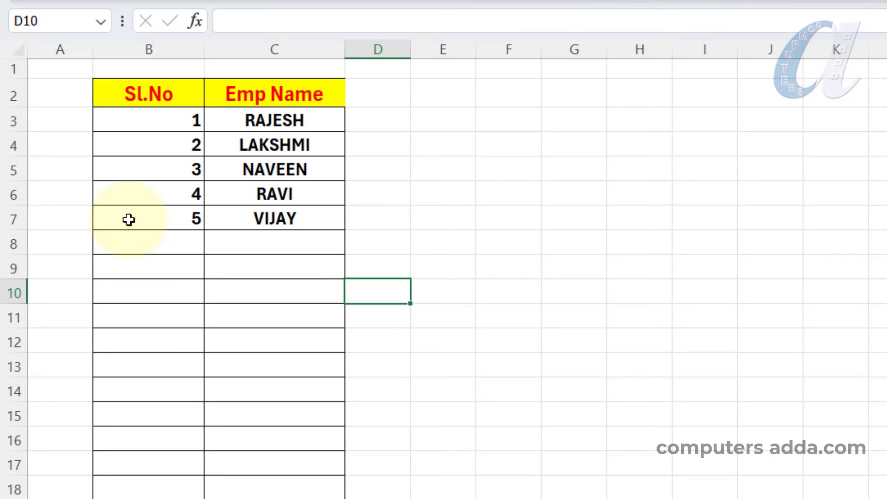
pyautogui.doubleClick(157, 218)
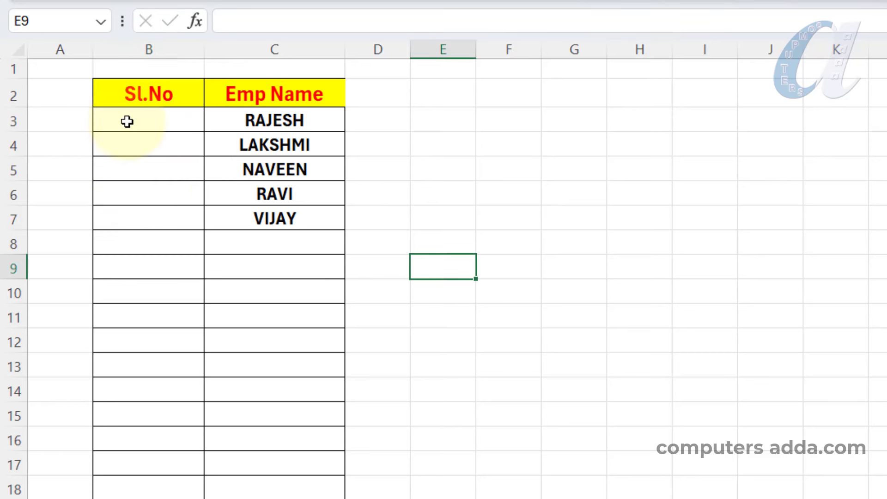
# Number the Sl.No column from cell B3 with the formula =SEQUENCE(10).
pyautogui.click(139, 121)
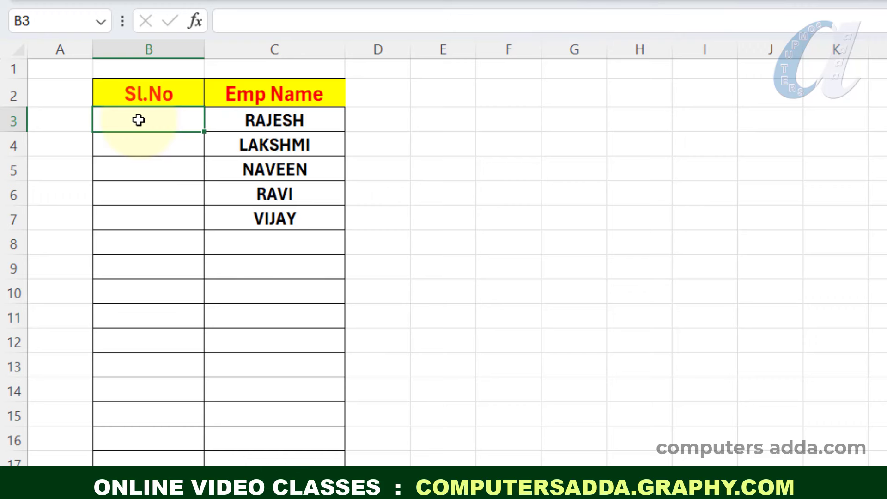
pyautogui.write('=')
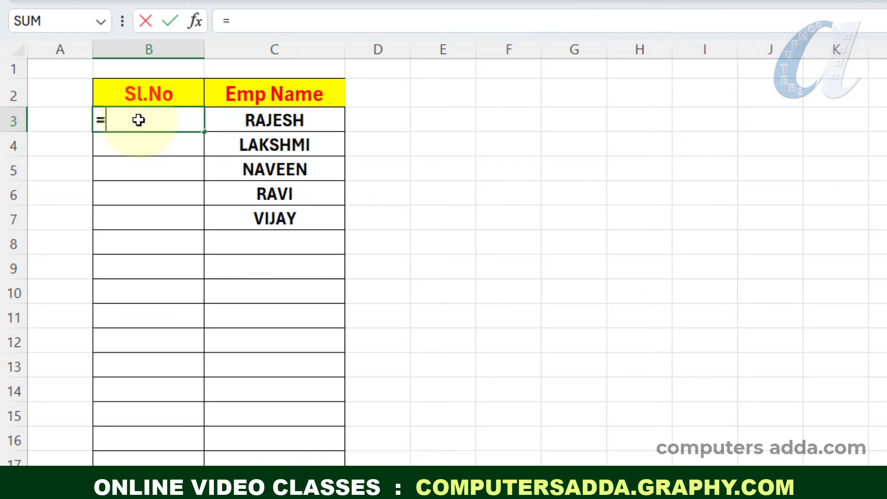
pyautogui.write('SEQU')
pyautogui.press('Tab')
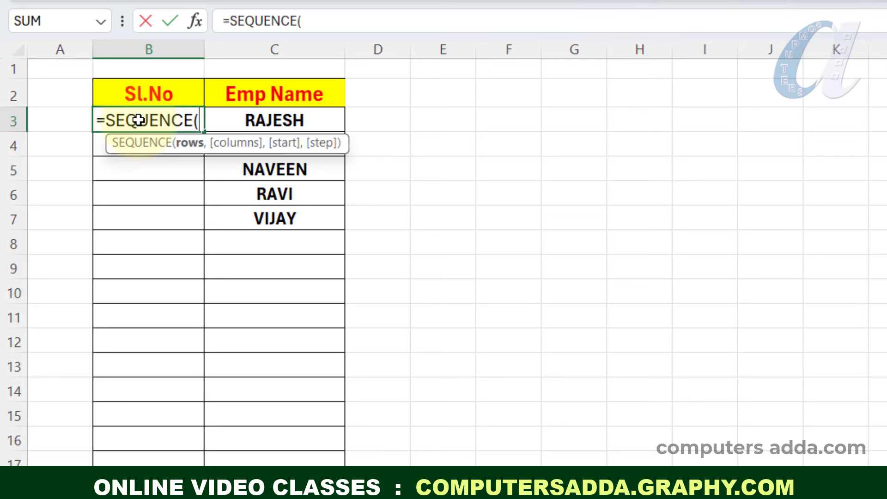
pyautogui.write('10')
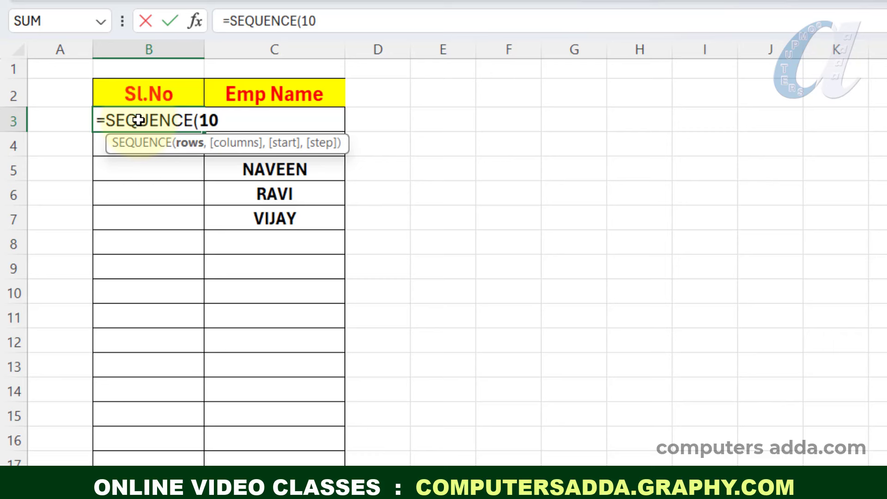
pyautogui.write(')')
pyautogui.press('Return')
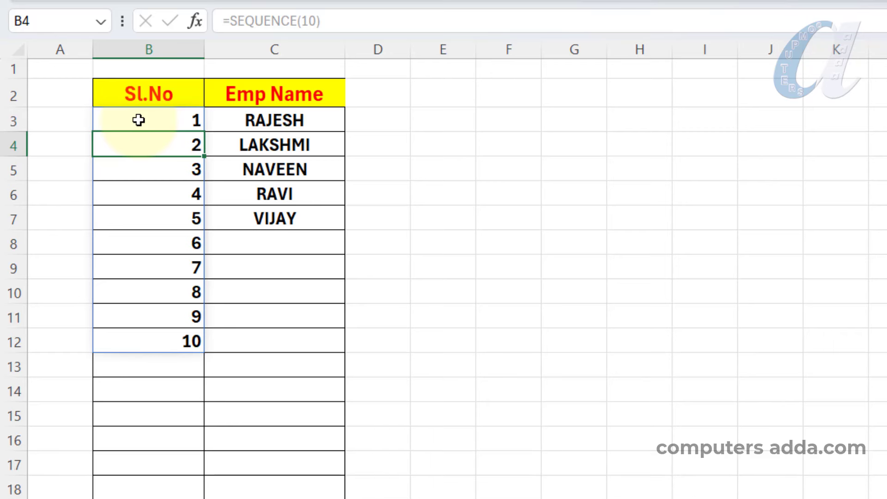
# Clear the formula in B3 and begin a new one there, starting with =SEQUENCE(COU.
pyautogui.click(139, 121)
pyautogui.press('Delete')
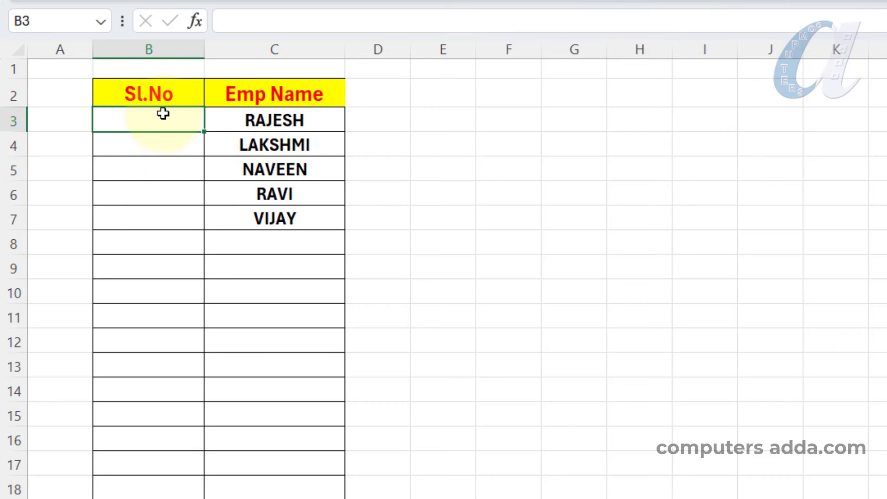
pyautogui.write('=SEQUENCE(')
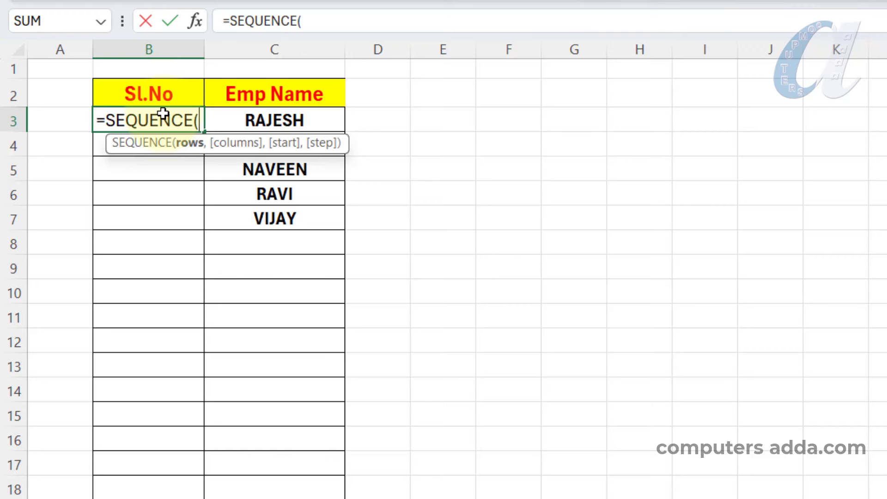
pyautogui.write('COU')
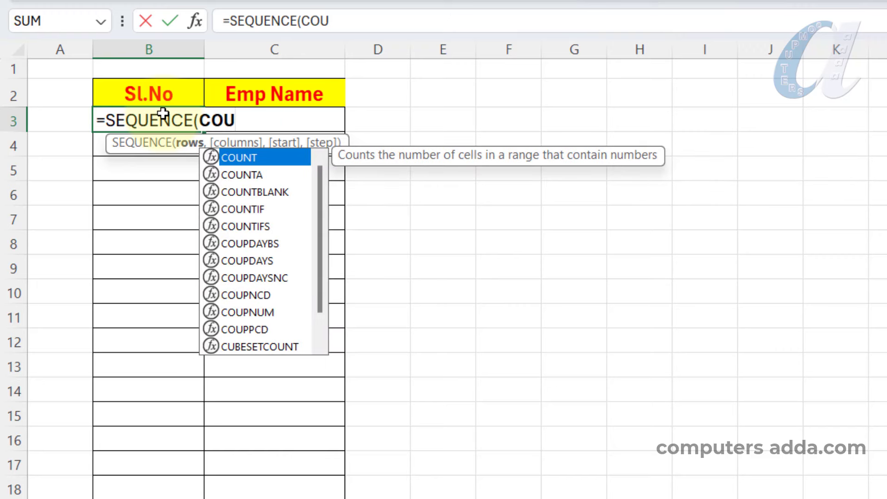
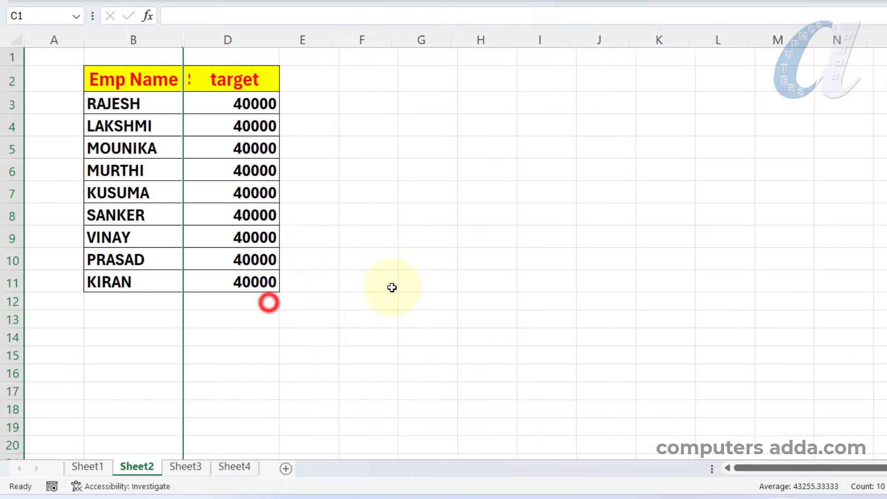
# Conceal the Sales Value cells C2:C11 by giving them white font color and white fill.
pyautogui.click(511, 255)
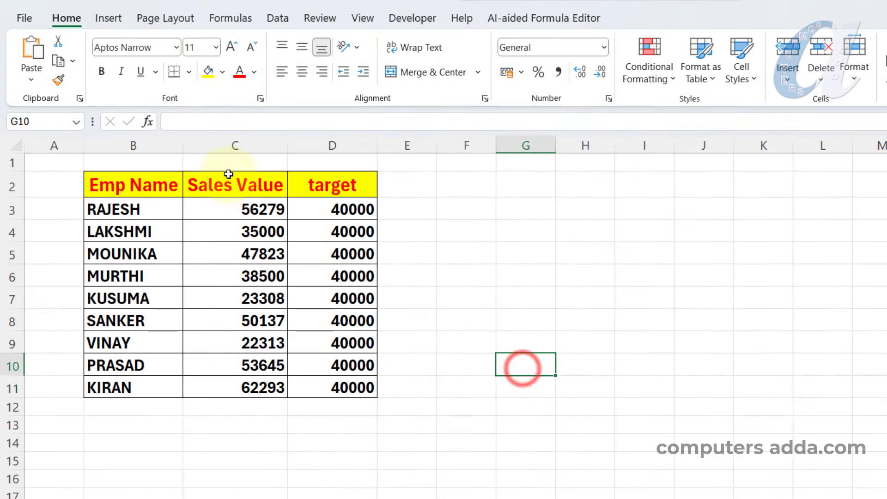
pyautogui.moveTo(233, 178); pyautogui.dragTo(252, 380)
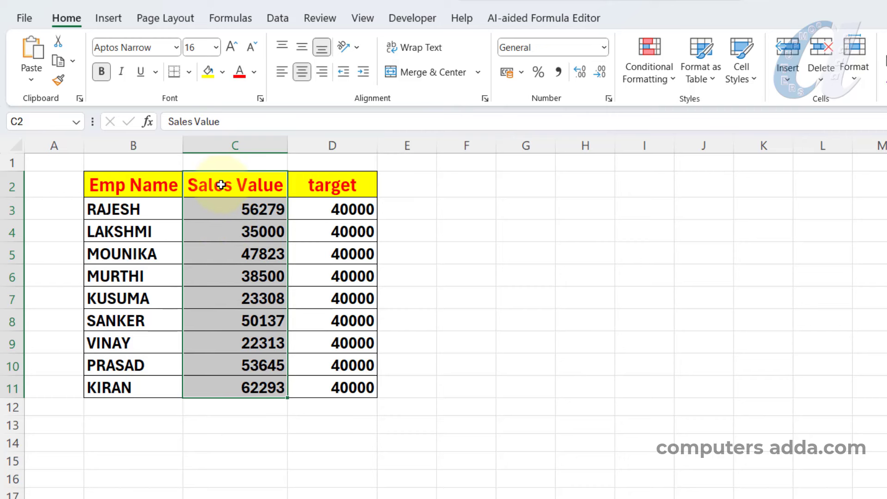
pyautogui.click(255, 72)
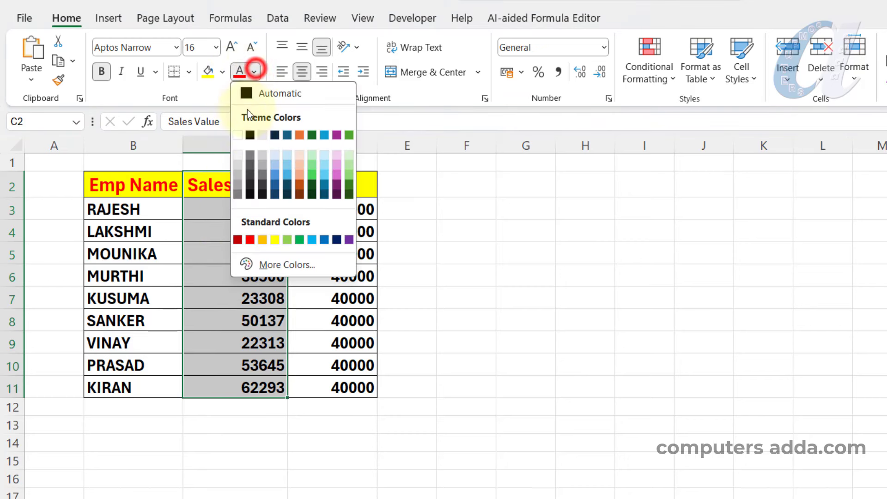
pyautogui.click(240, 134)
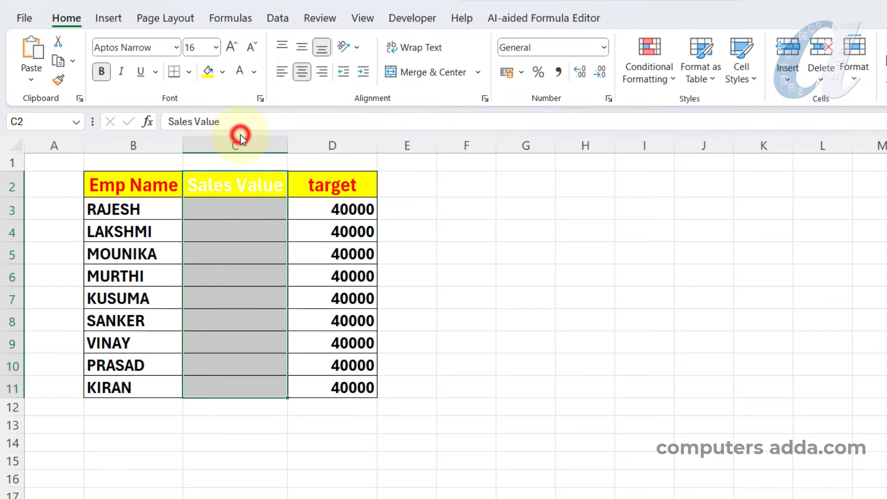
pyautogui.click(222, 73)
pyautogui.click(209, 111)
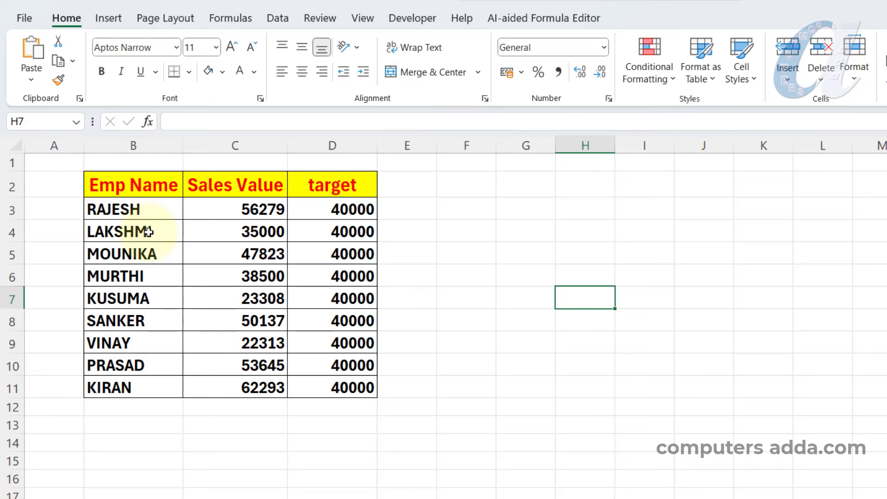
# Apply the custom number format ;; to the whole employee sales table, B2:D11.
pyautogui.click(671, 297)
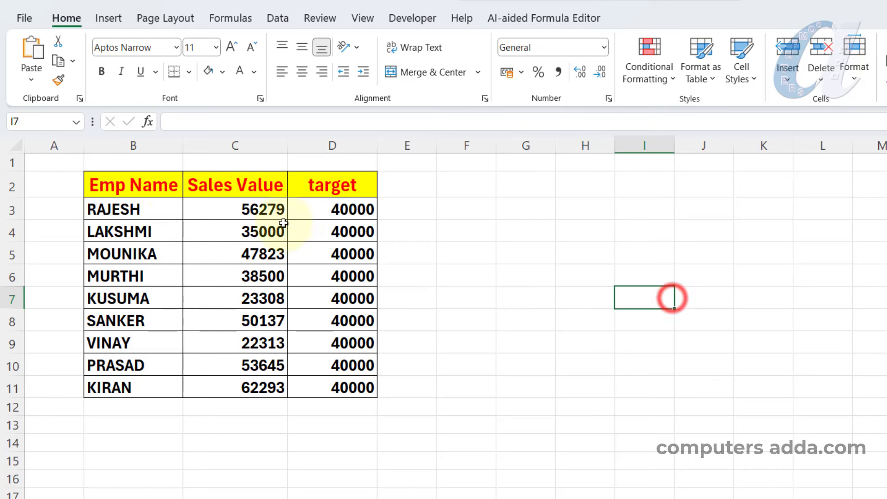
pyautogui.click(123, 181)
pyautogui.moveTo(160, 201); pyautogui.dragTo(349, 383)
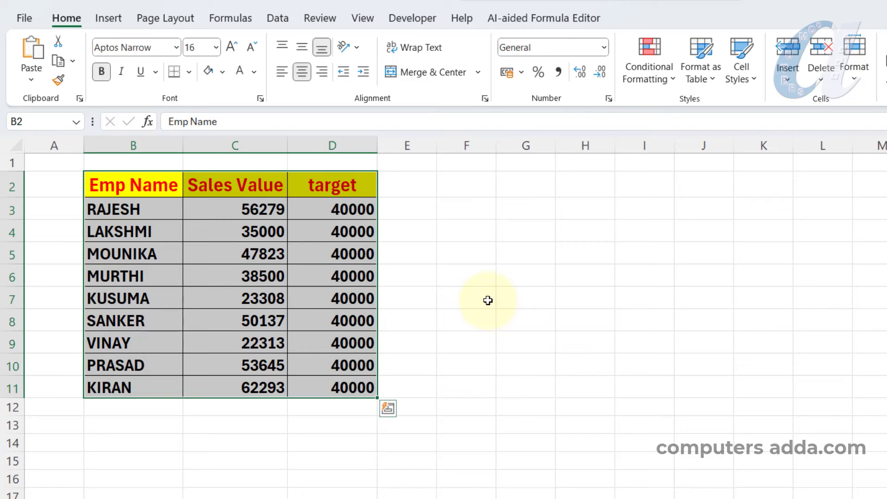
pyautogui.hotkey('ctrl', '1')
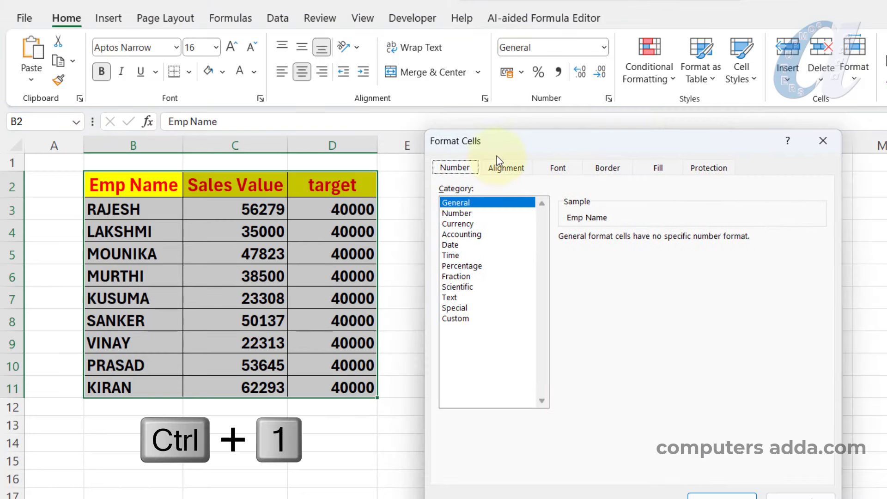
pyautogui.click(456, 319)
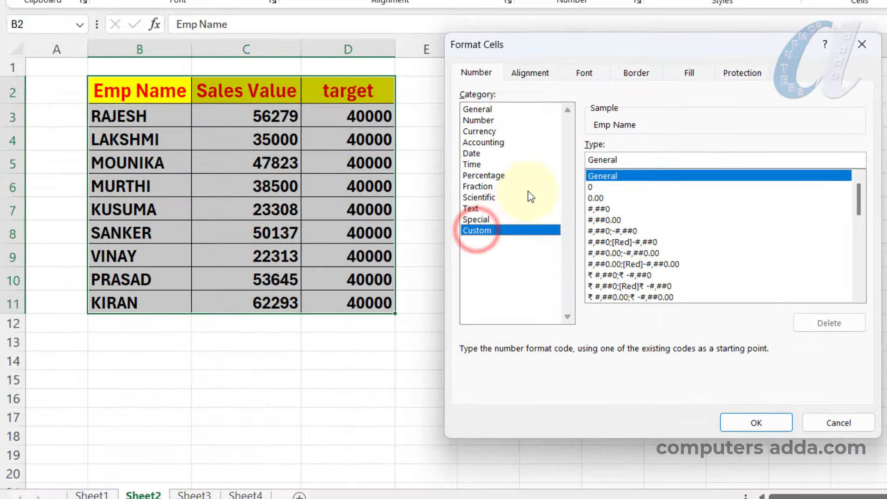
pyautogui.click(593, 252)
pyautogui.hotkey('ctrl', 'a')
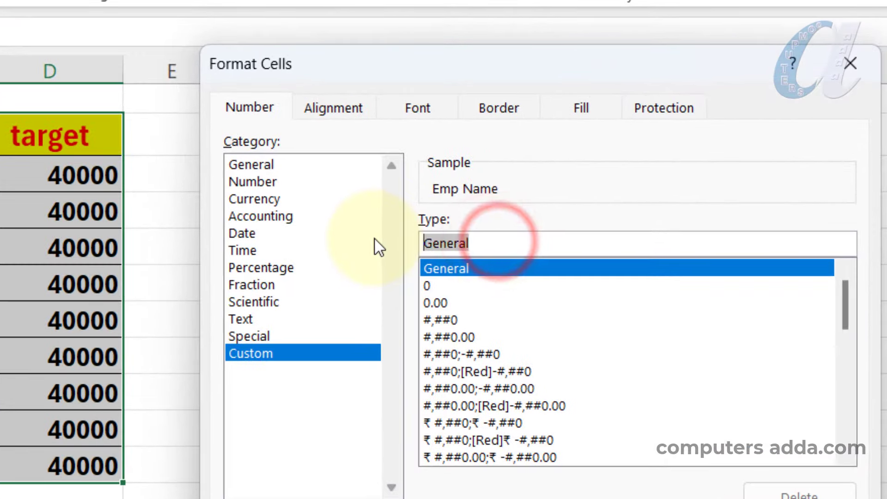
pyautogui.press('BackSpace')
pyautogui.write(';;')
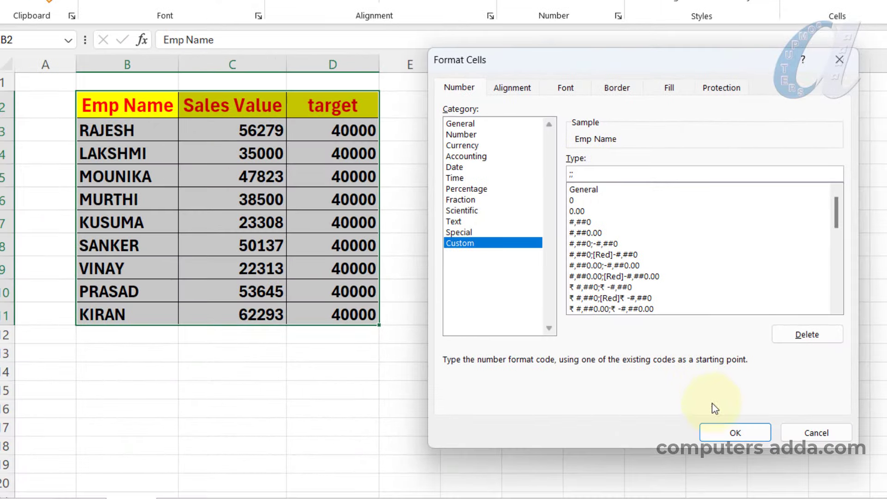
pyautogui.click(720, 433)
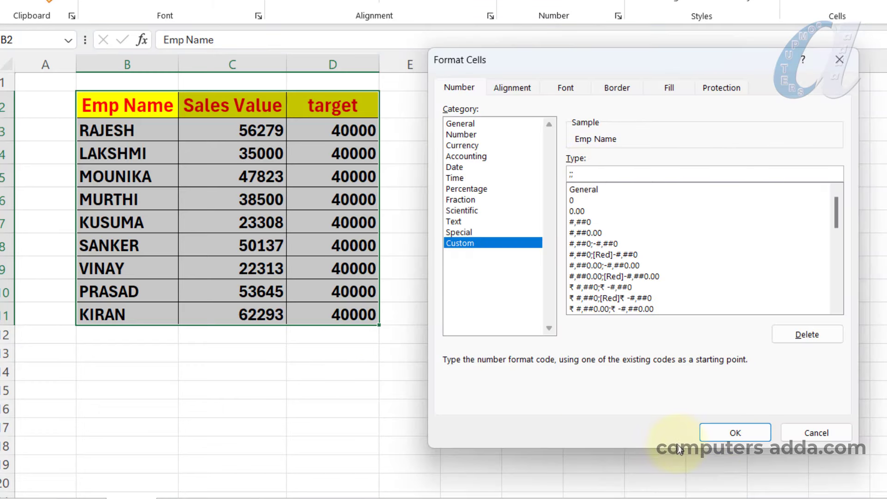
# Change the table's custom number format to ;;; and, as a second variant, to #;;;.
pyautogui.write(';')
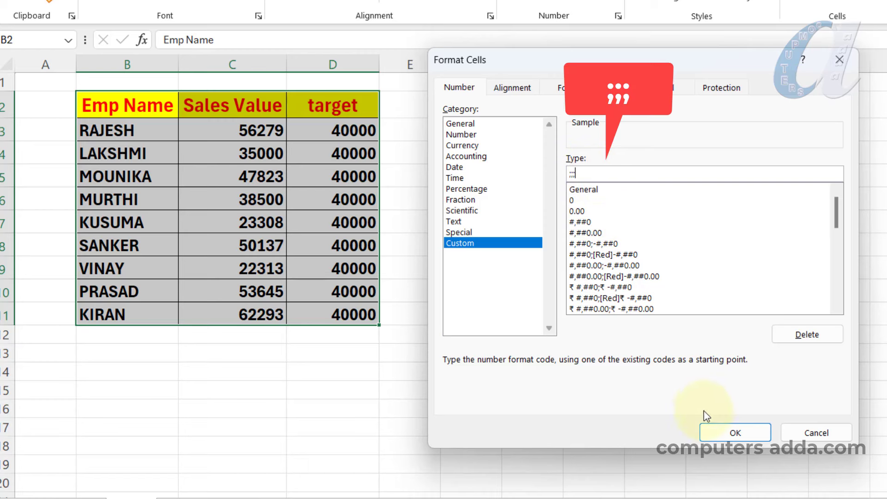
pyautogui.click(711, 428)
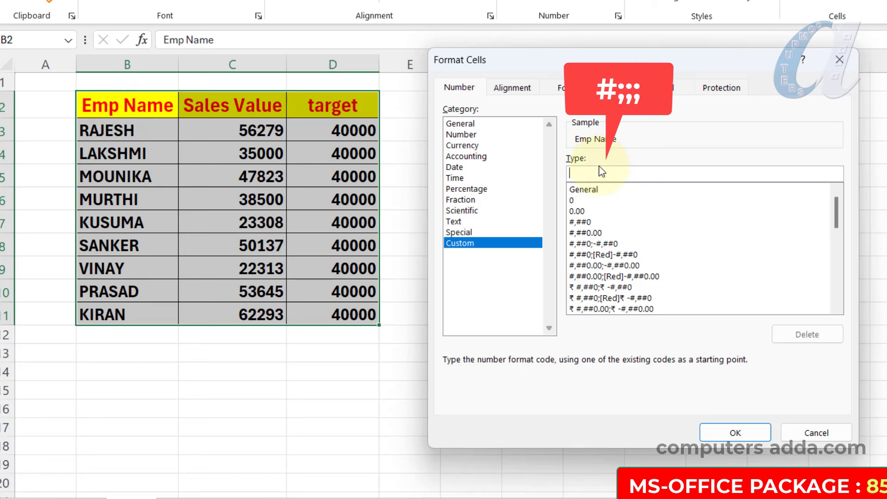
pyautogui.write('#')
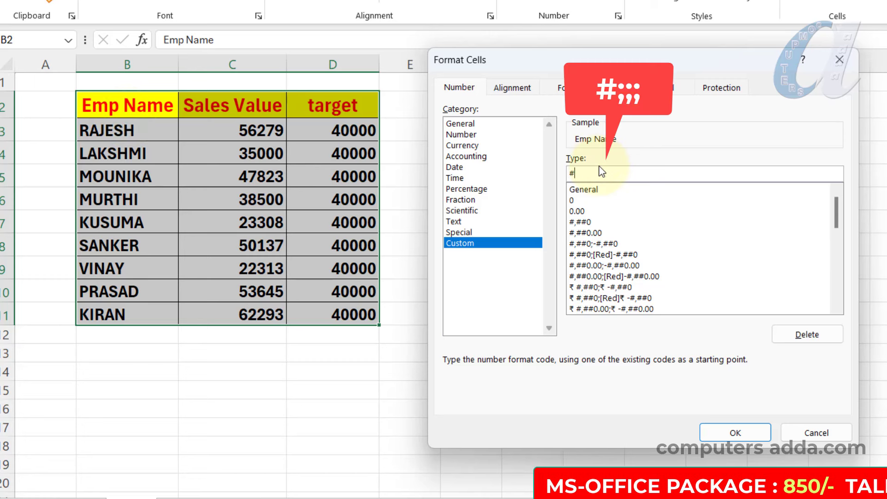
pyautogui.write(';;;')
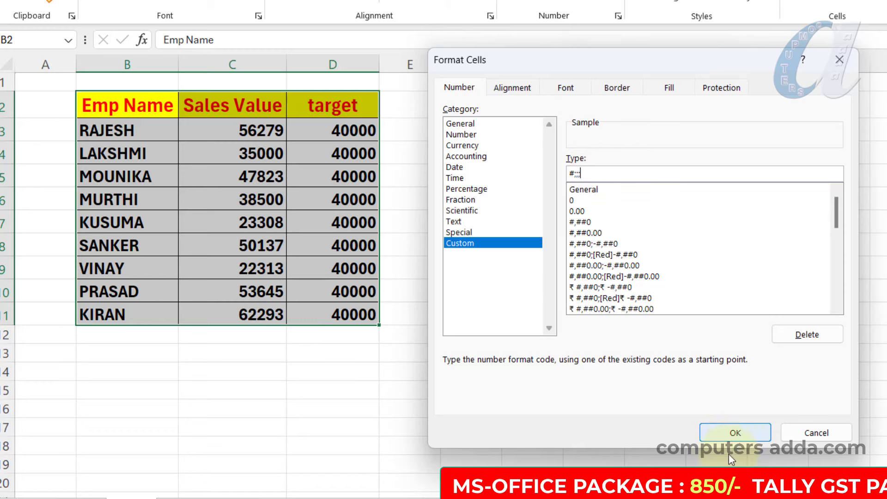
pyautogui.click(735, 433)
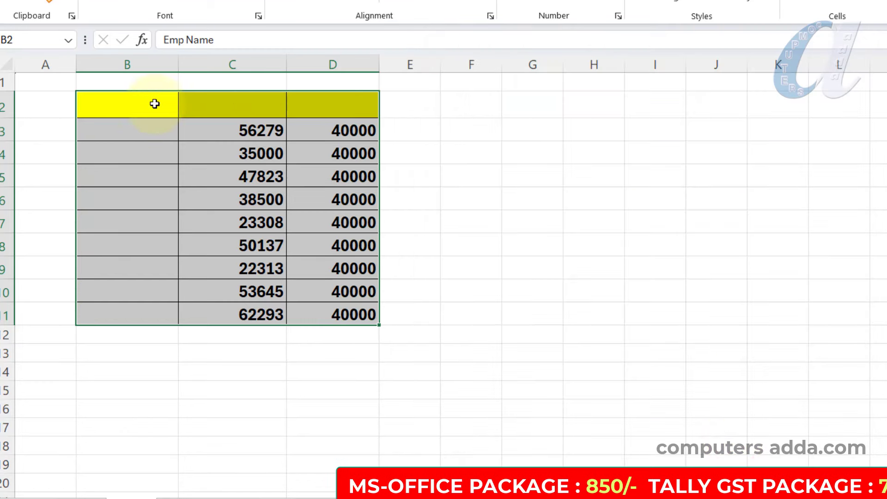
# Remove the #;;; custom format from the employee sales table by leaving its format code empty.
pyautogui.hotkey('ctrl', '1')
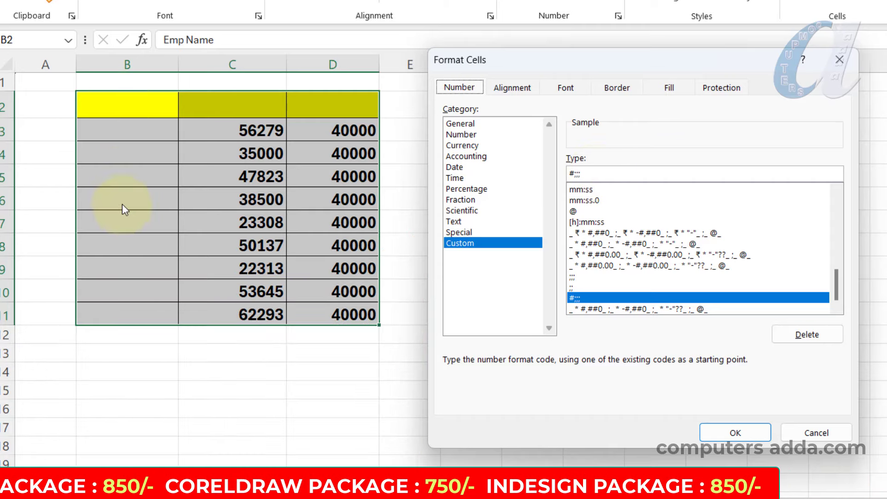
pyautogui.doubleClick(607, 174)
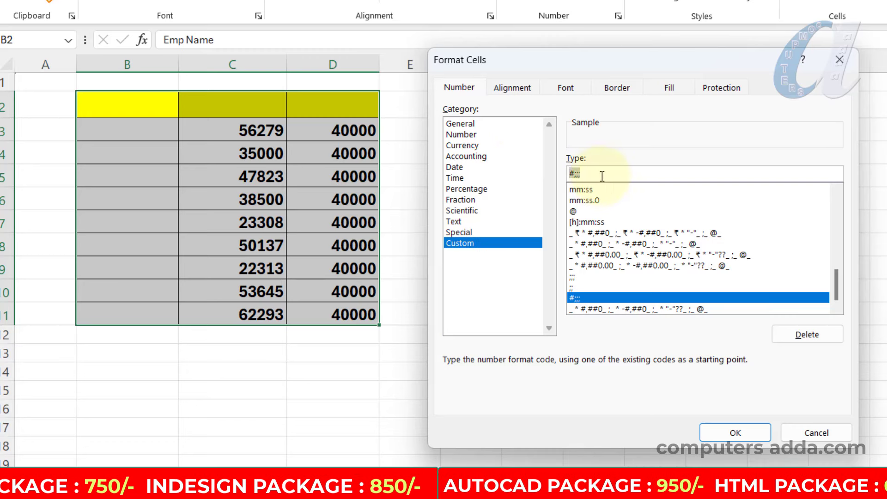
pyautogui.press('BackSpace')
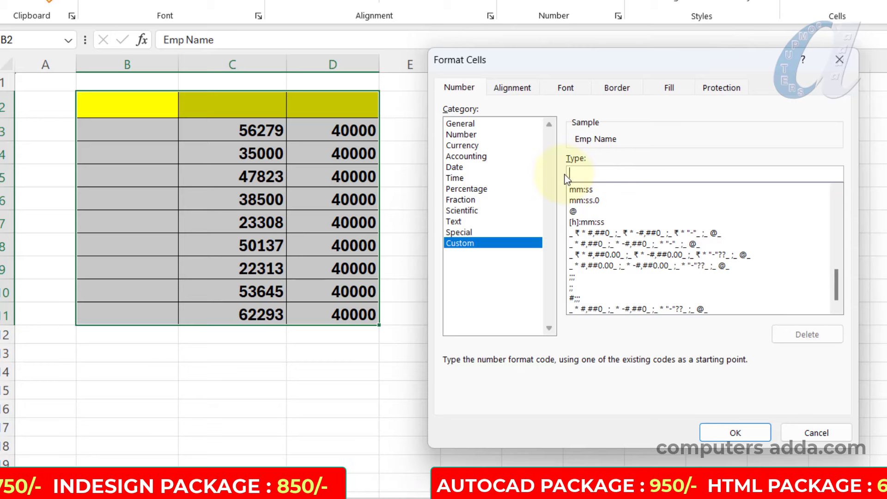
pyautogui.click(725, 431)
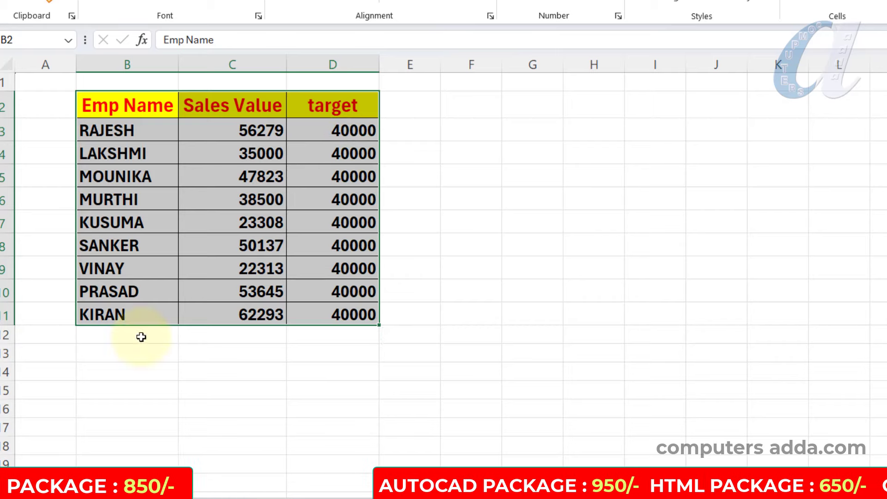
pyautogui.click(479, 111)
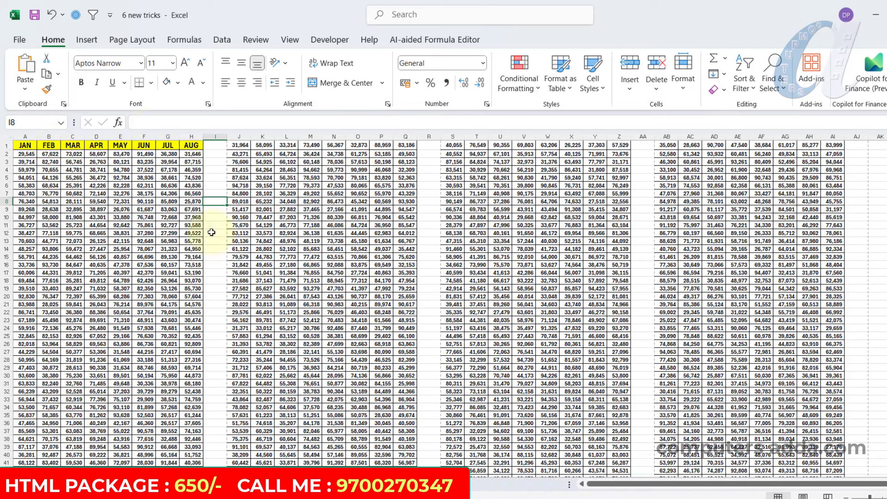
# Examine the full extent of the monthly number blocks on Sheet4, from an overview back to the JAN to AUG headings.
pyautogui.scroll(3, 444, 305)
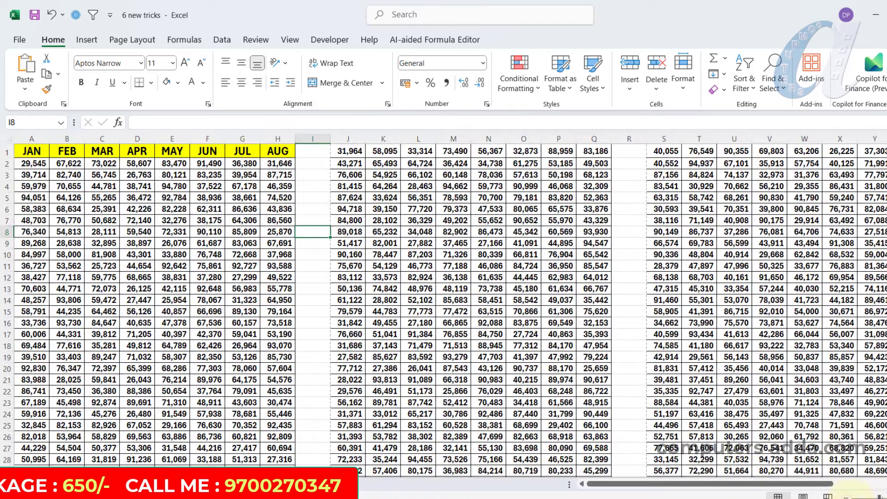
pyautogui.click(847, 497)
pyautogui.click(848, 498)
pyautogui.click(847, 497)
pyautogui.click(848, 498)
pyautogui.click(848, 498)
pyautogui.click(847, 497)
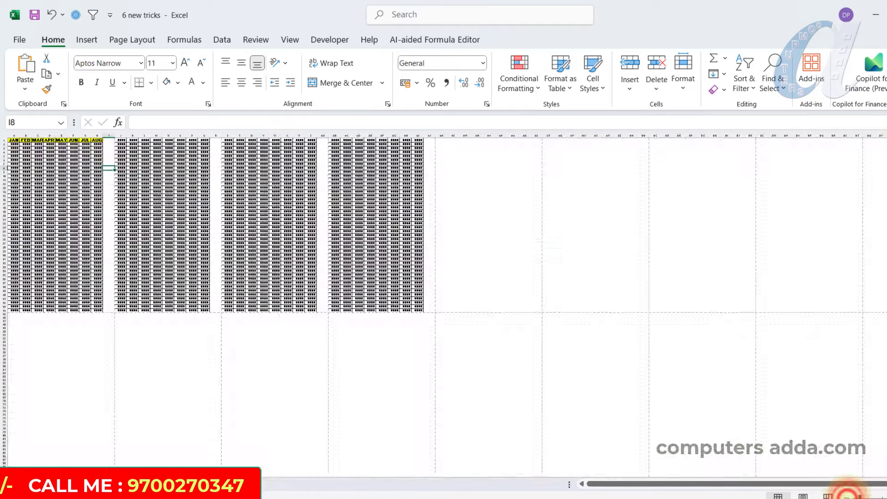
pyautogui.click(886, 497)
pyautogui.click(886, 497)
pyautogui.click(886, 498)
pyautogui.click(886, 498)
pyautogui.click(886, 498)
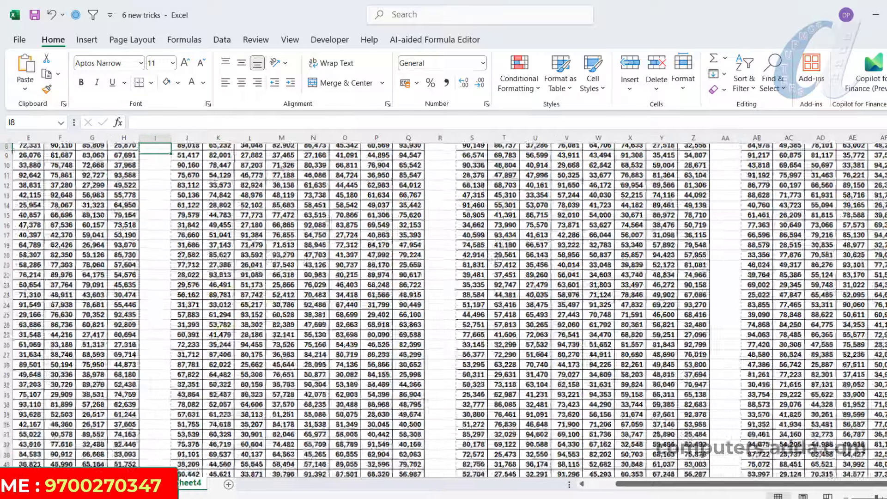
pyautogui.scroll(3, 444, 305)
pyautogui.moveTo(669, 485); pyautogui.dragTo(538, 483)
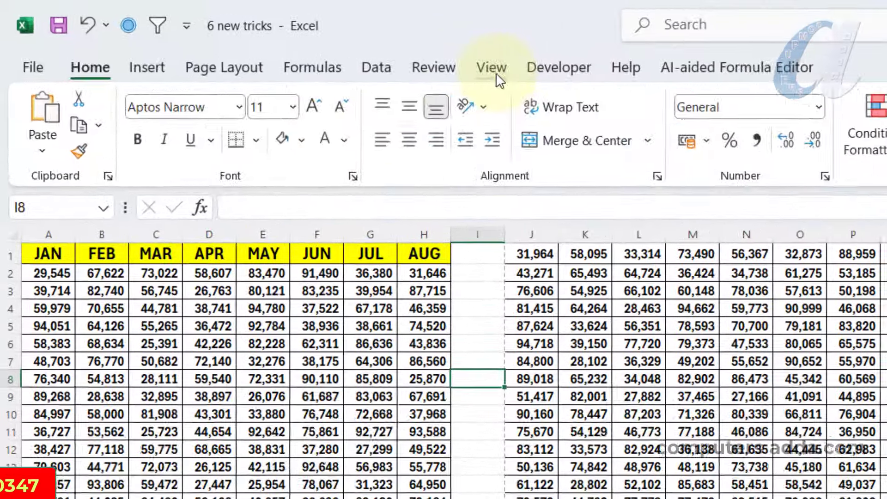
# Display Sheet4 in Page Layout view.
pyautogui.click(290, 40)
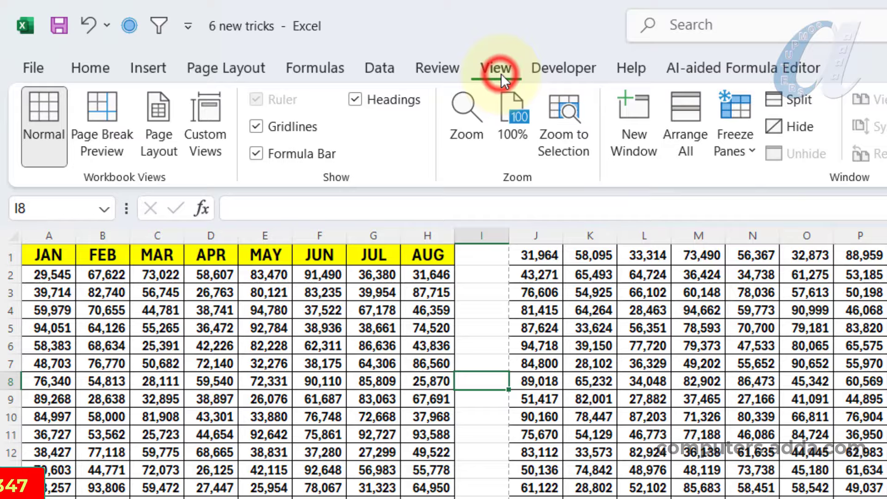
pyautogui.click(163, 114)
pyautogui.click(46, 125)
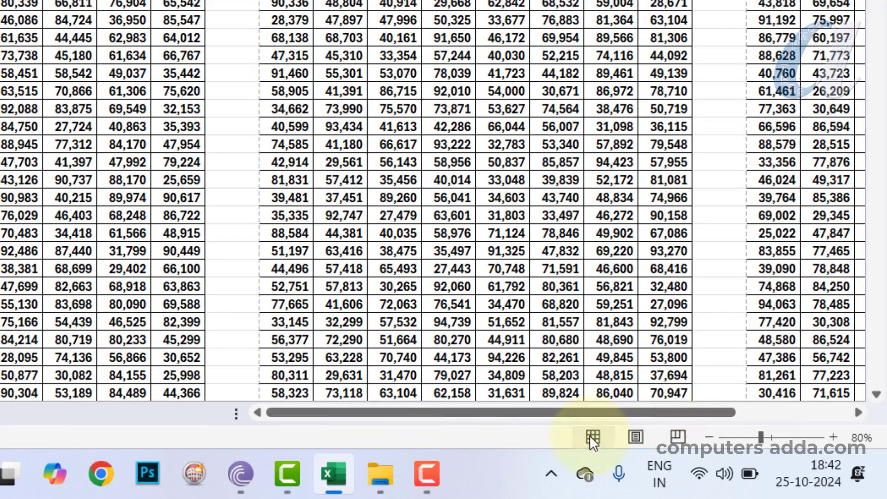
pyautogui.click(635, 437)
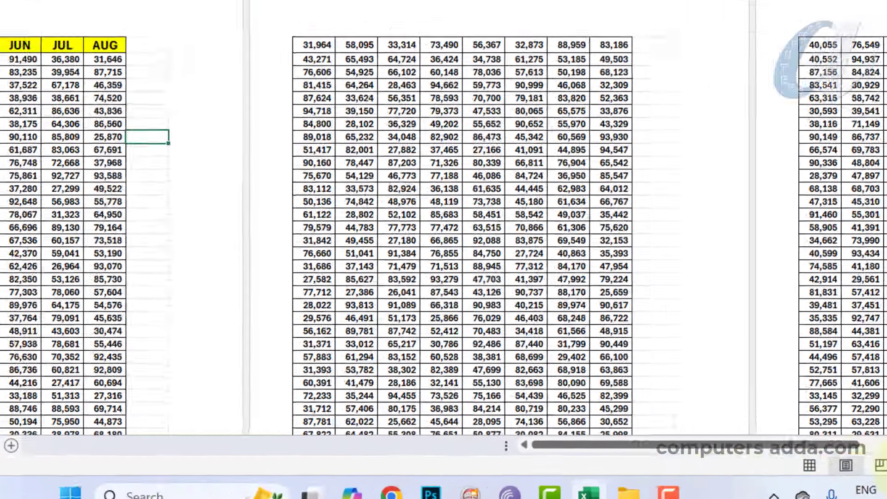
# Examine how Sheet4's number blocks are divided across the pages, from an overview back to the first page's header area.
pyautogui.click(886, 465)
pyautogui.click(886, 465)
pyautogui.click(886, 465)
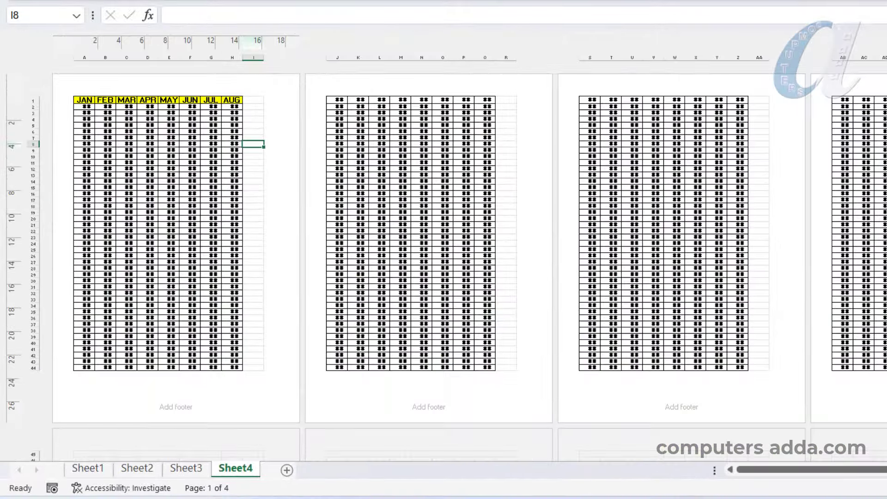
pyautogui.click(886, 488)
pyautogui.click(886, 489)
pyautogui.click(886, 488)
pyautogui.click(886, 488)
pyautogui.click(886, 488)
pyautogui.moveTo(872, 471); pyautogui.dragTo(774, 472)
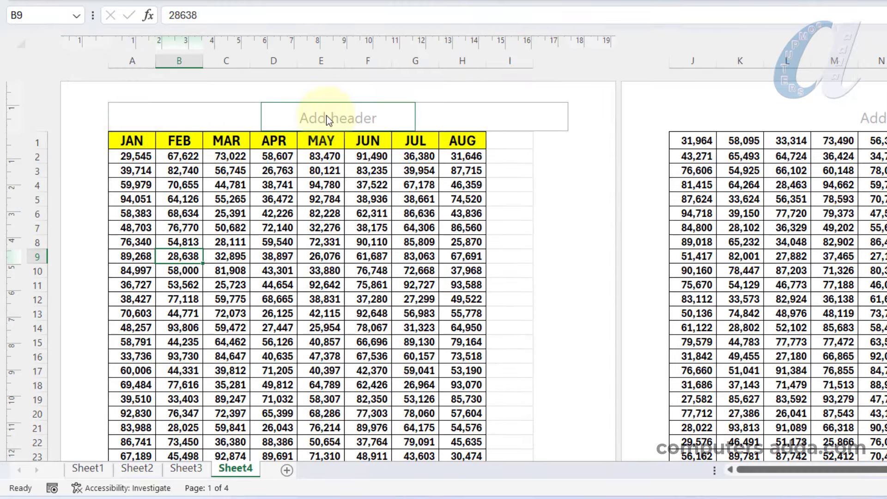
# Insert the picture output-onlinepngtools from the Downloads folder into the centre header section as a watermark.
pyautogui.click(326, 117)
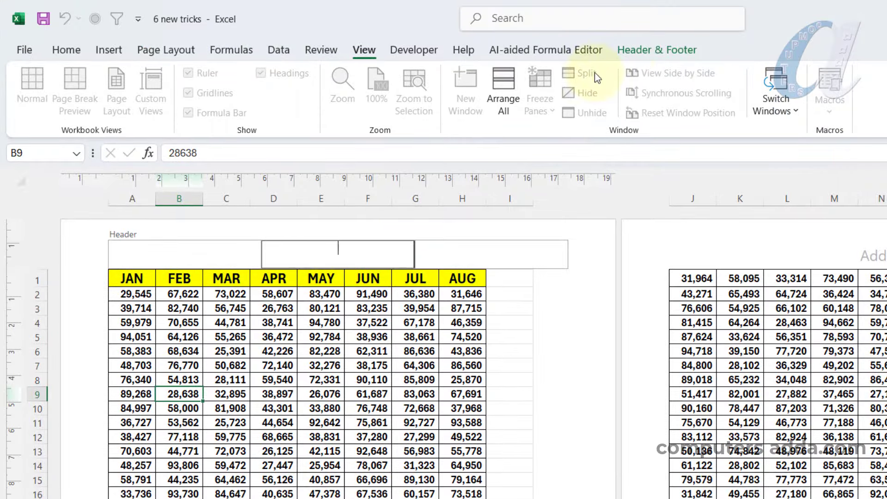
pyautogui.click(664, 51)
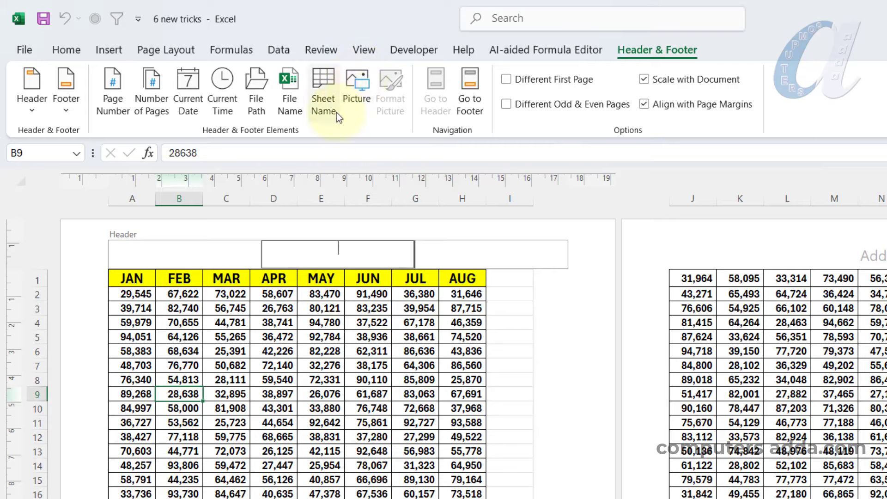
pyautogui.click(360, 89)
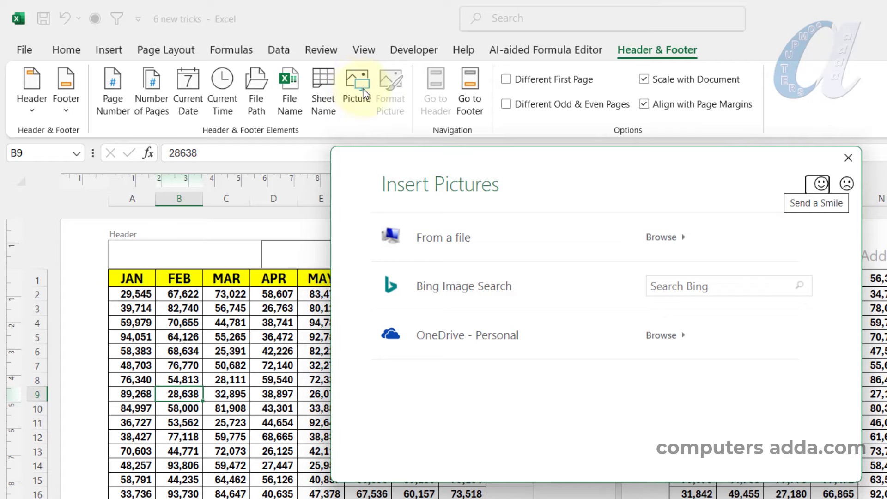
pyautogui.click(465, 231)
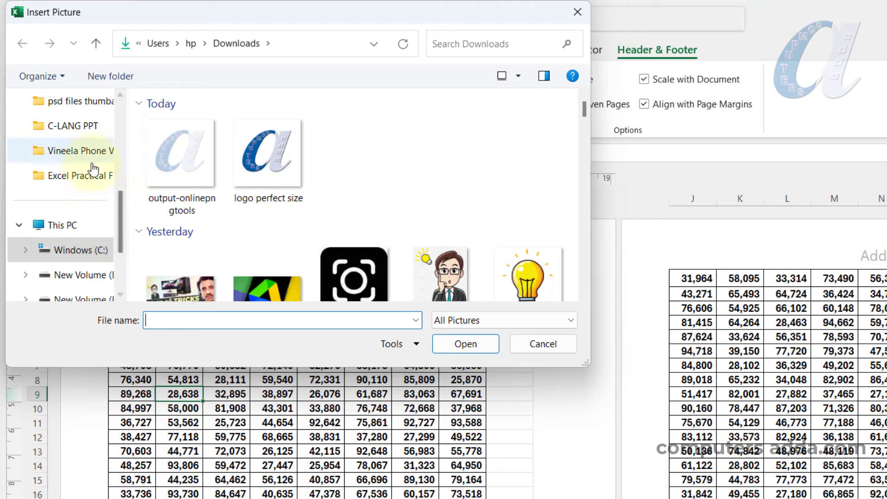
pyautogui.click(185, 154)
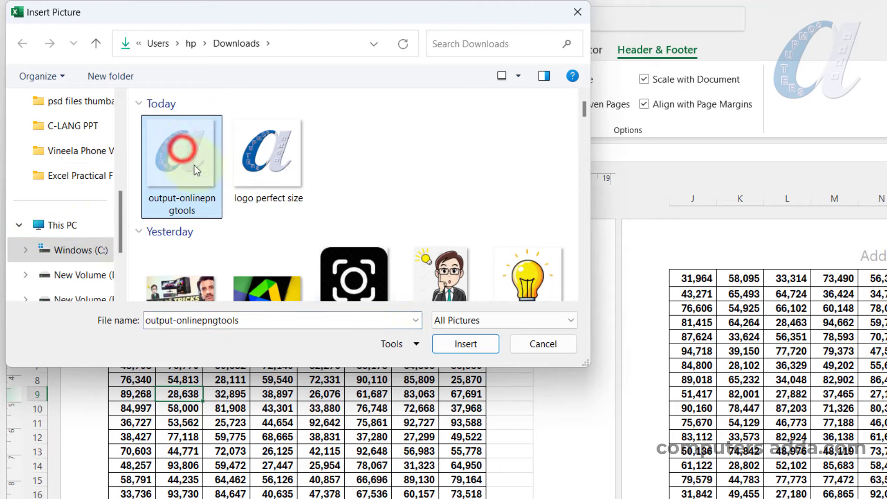
pyautogui.click(460, 344)
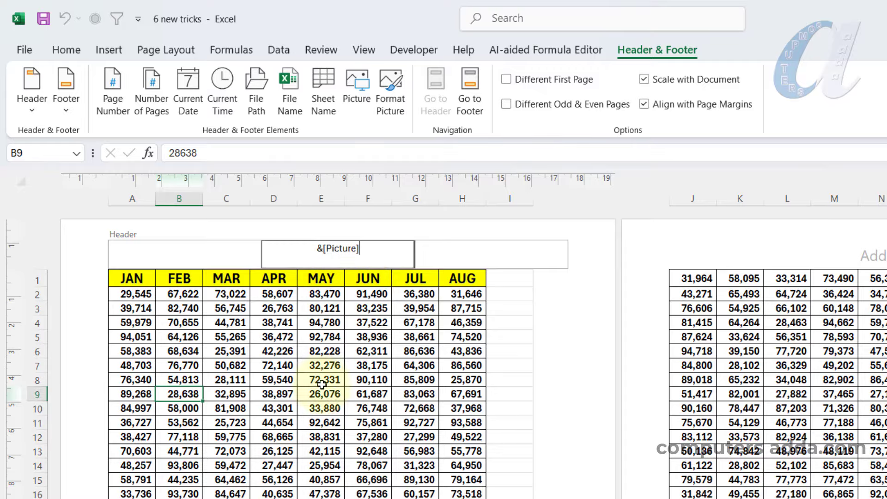
pyautogui.click(301, 452)
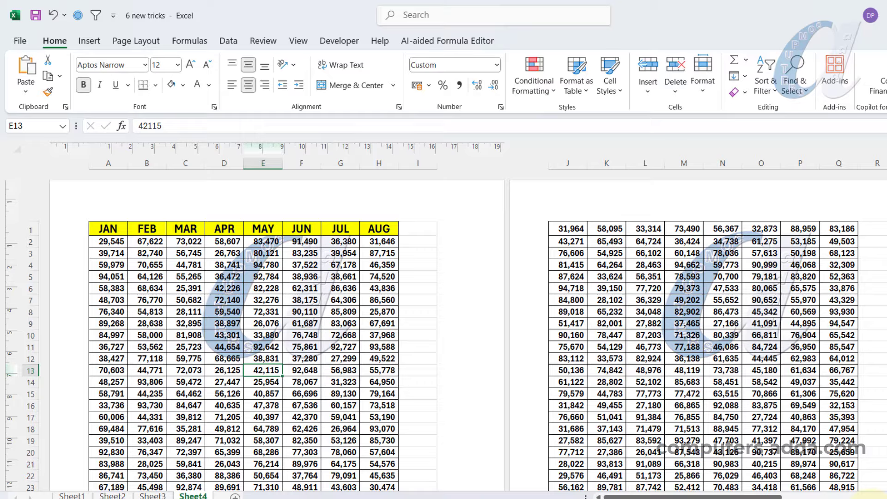
# Move the logo watermark down the pages by adding nine blank lines before the picture code in the centre header.
pyautogui.click(870, 498)
pyautogui.click(870, 498)
pyautogui.click(870, 498)
pyautogui.click(870, 498)
pyautogui.click(870, 498)
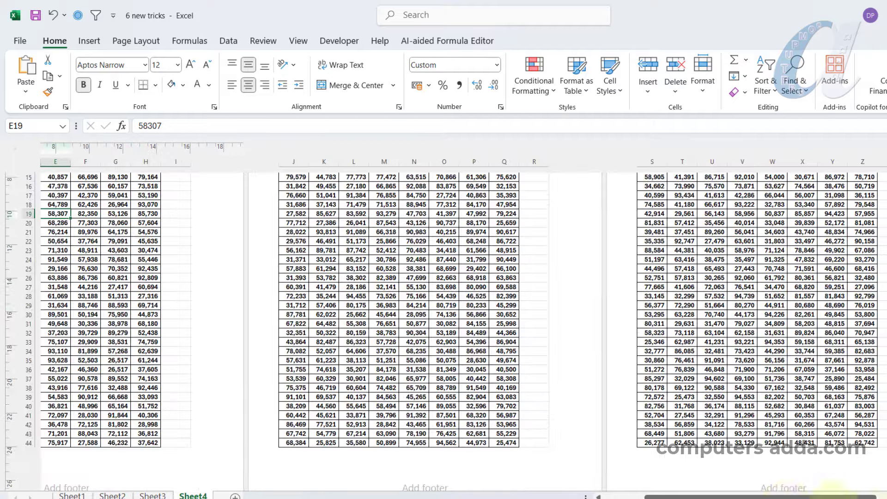
pyautogui.click(180, 194)
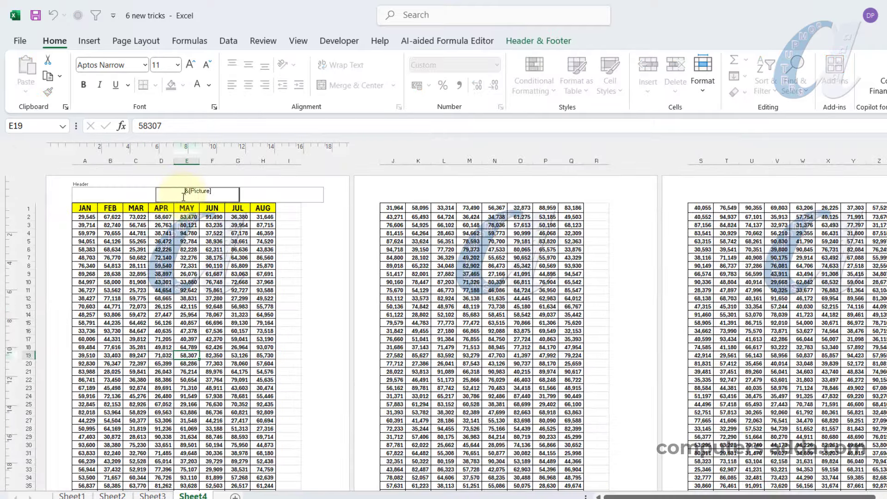
pyautogui.press('Return')
pyautogui.press('Return')
pyautogui.press('Return')
pyautogui.press('Return')
pyautogui.press('Return')
pyautogui.press('Return')
pyautogui.press('Return')
pyautogui.press('Return')
pyautogui.press('Return')
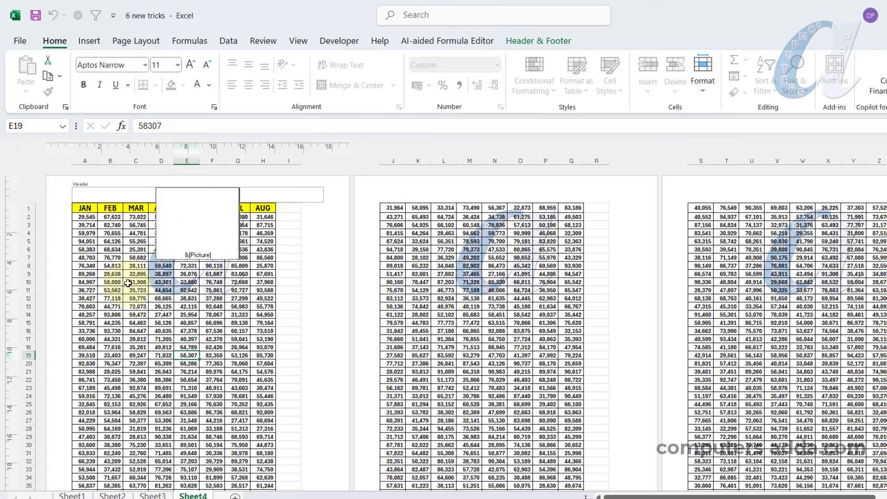
pyautogui.click(127, 282)
# Lower the watermark further with nine more blank lines before the centre header's picture code.
pyautogui.click(176, 200)
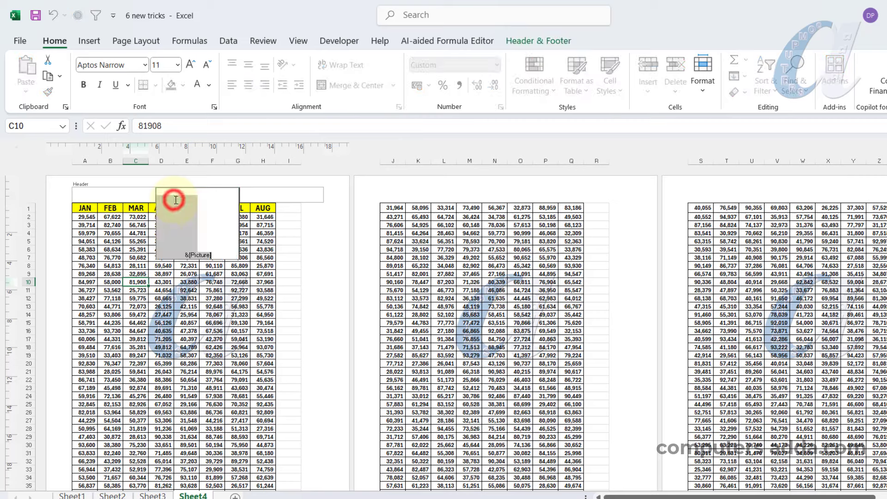
pyautogui.press('Return')
pyautogui.press('Return')
pyautogui.press('Return')
pyautogui.press('Return')
pyautogui.press('Return')
pyautogui.press('Return')
pyautogui.press('Return')
pyautogui.press('Return')
pyautogui.press('Return')
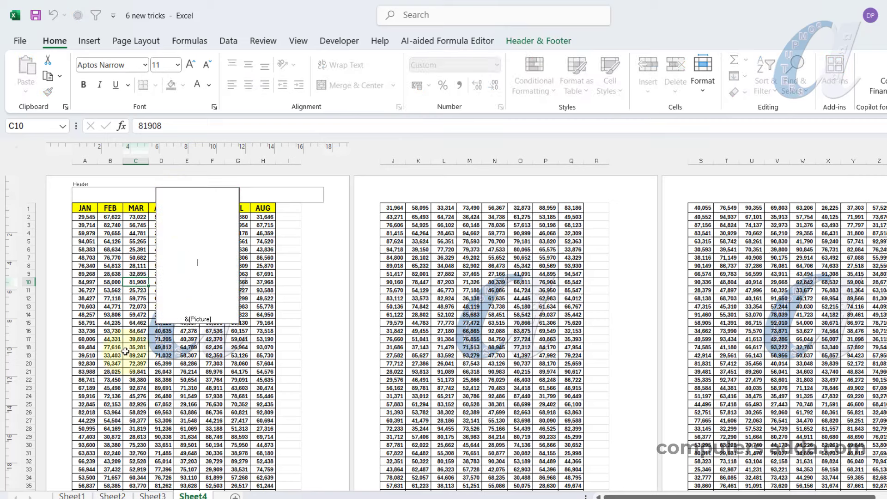
pyautogui.click(114, 388)
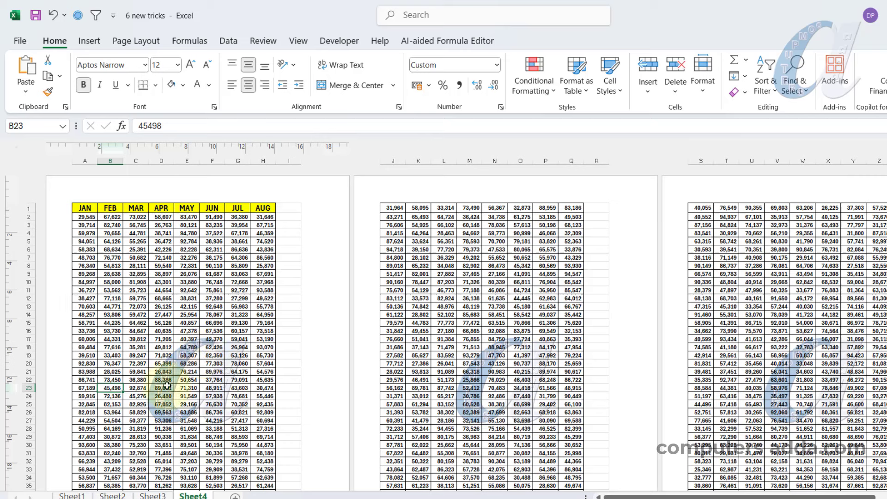
# Remove the logo watermark from all pages by deleting the picture code from the centre header.
pyautogui.click(194, 192)
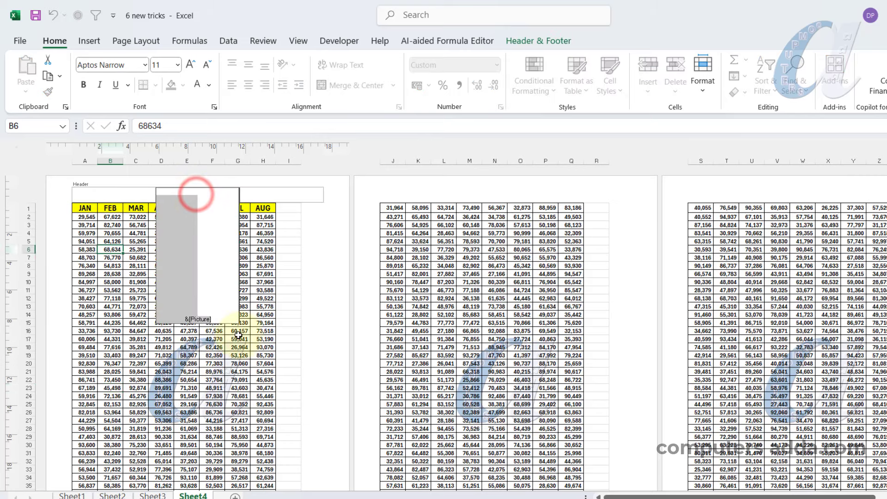
pyautogui.click(221, 318)
pyautogui.press('Delete')
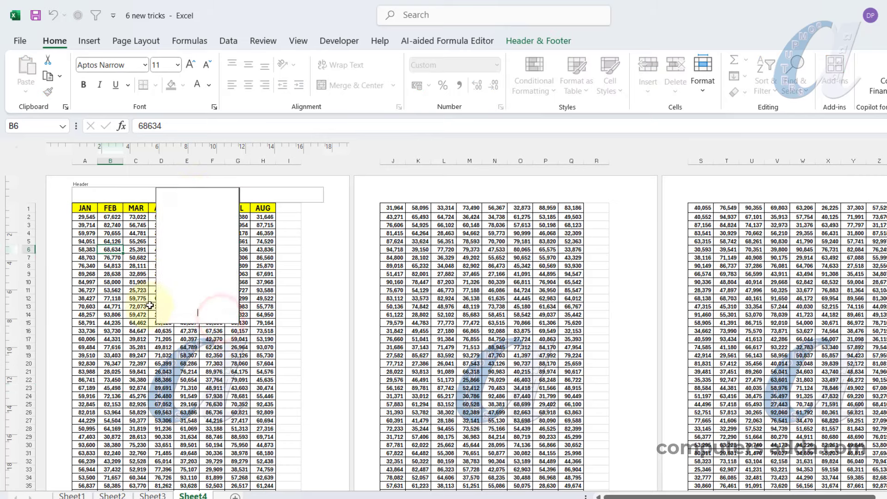
pyautogui.click(124, 301)
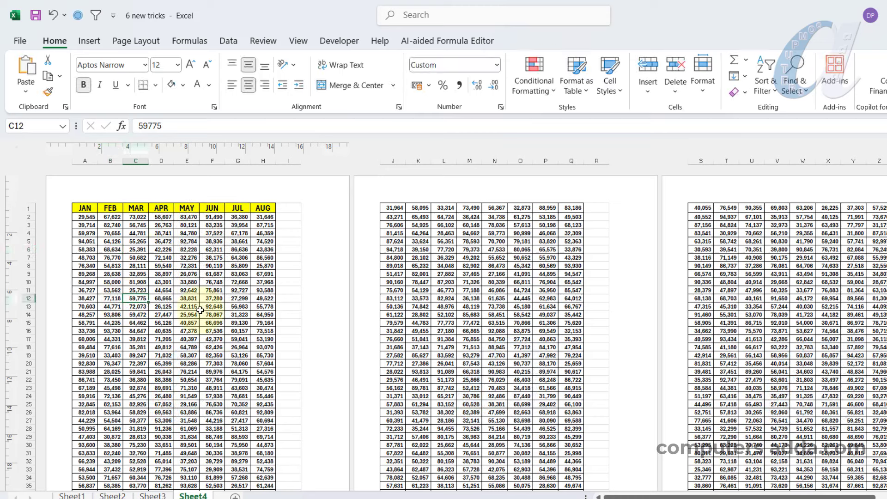